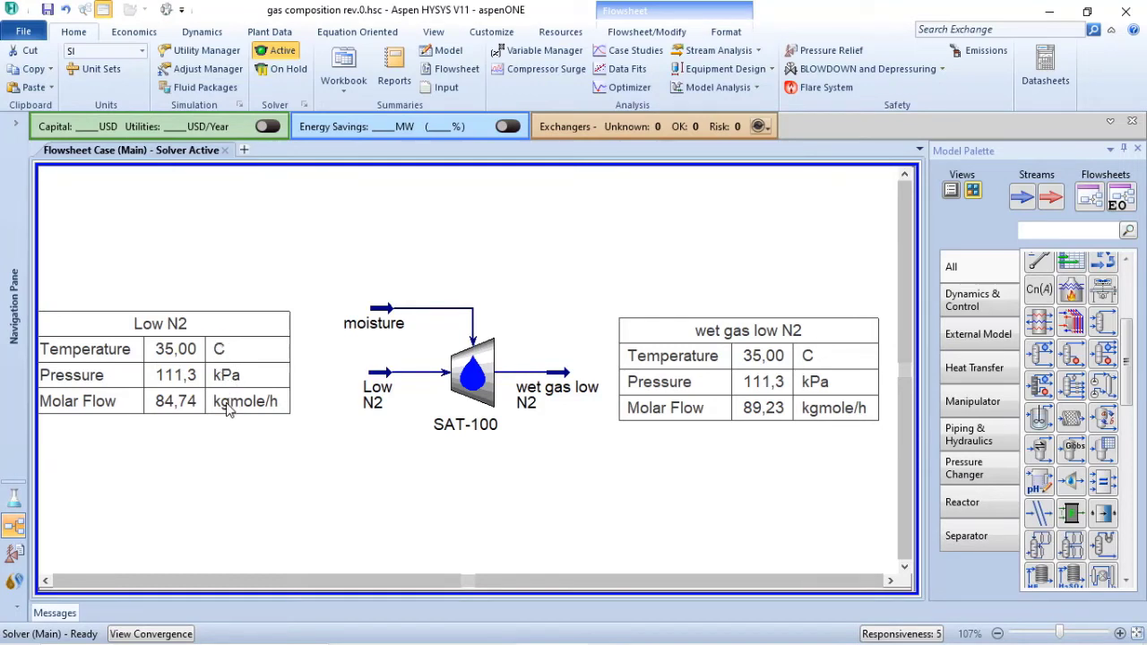
- Try the EuroSI and Safety EN unit sets on the flowsheet, and settle on Safety SI as the active unit set
click(142, 51)
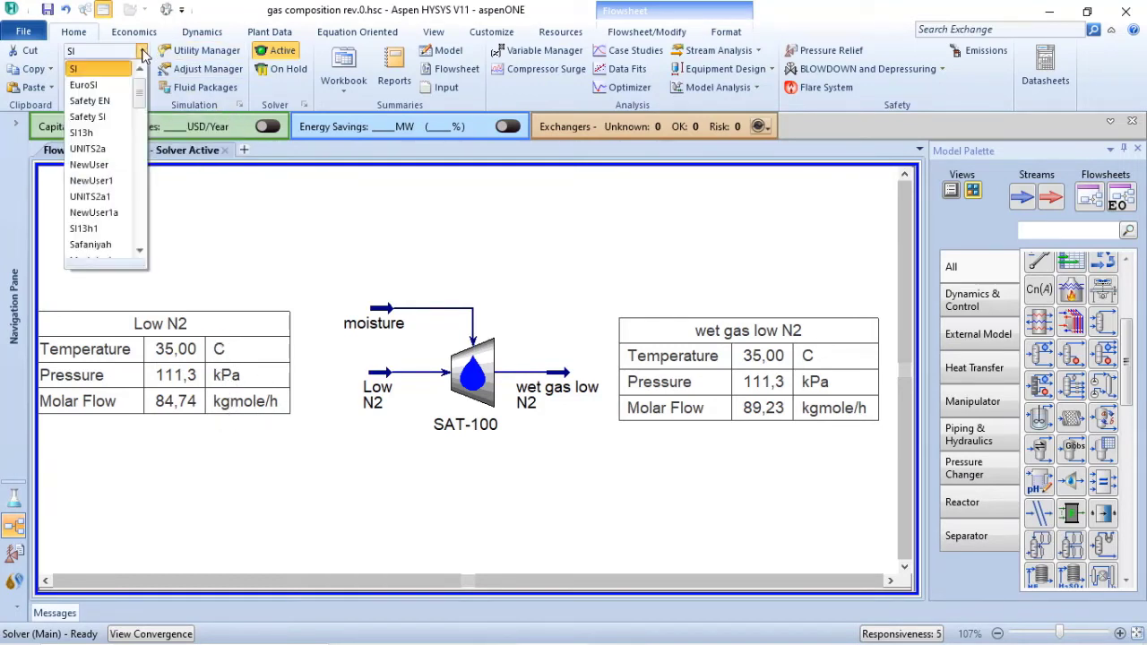
click(85, 85)
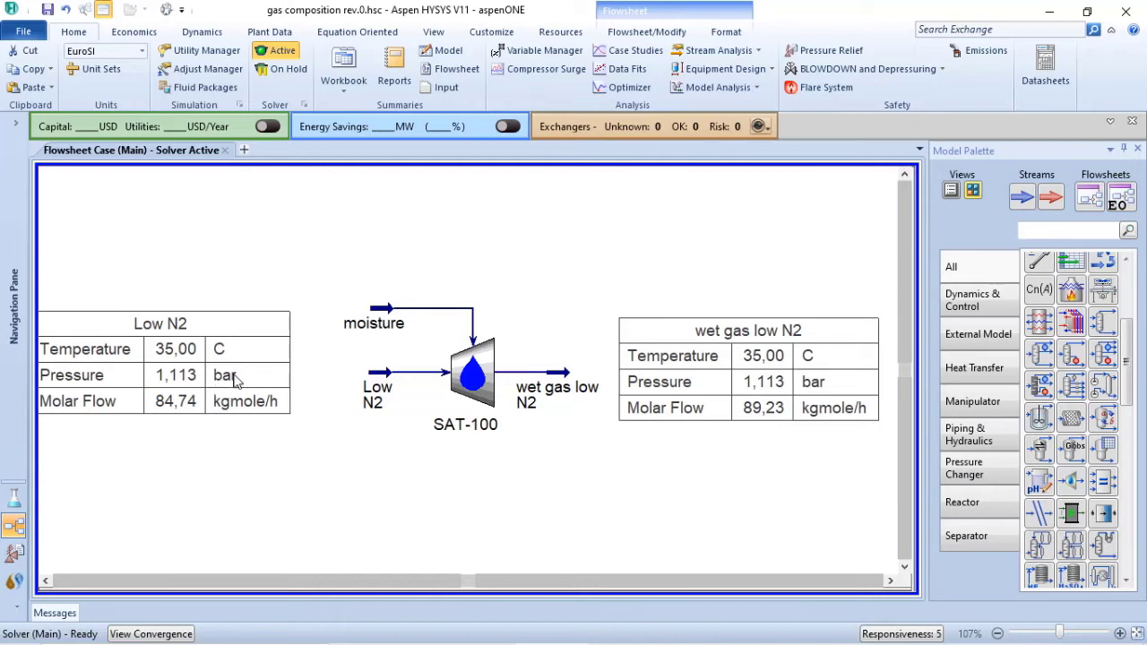
click(141, 51)
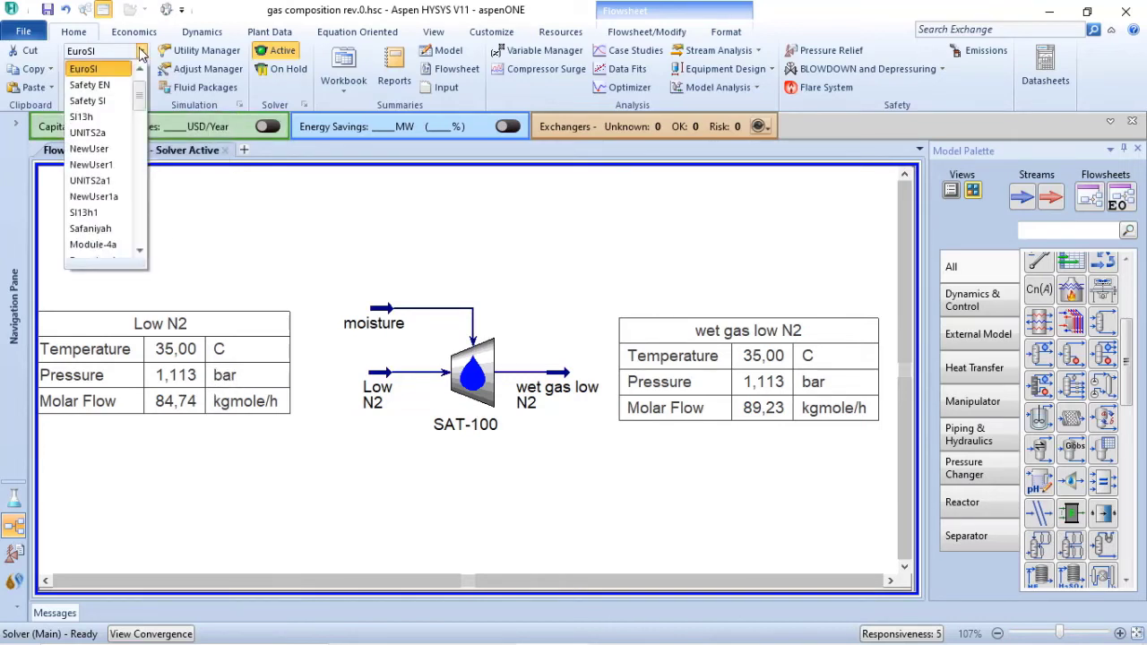
click(100, 86)
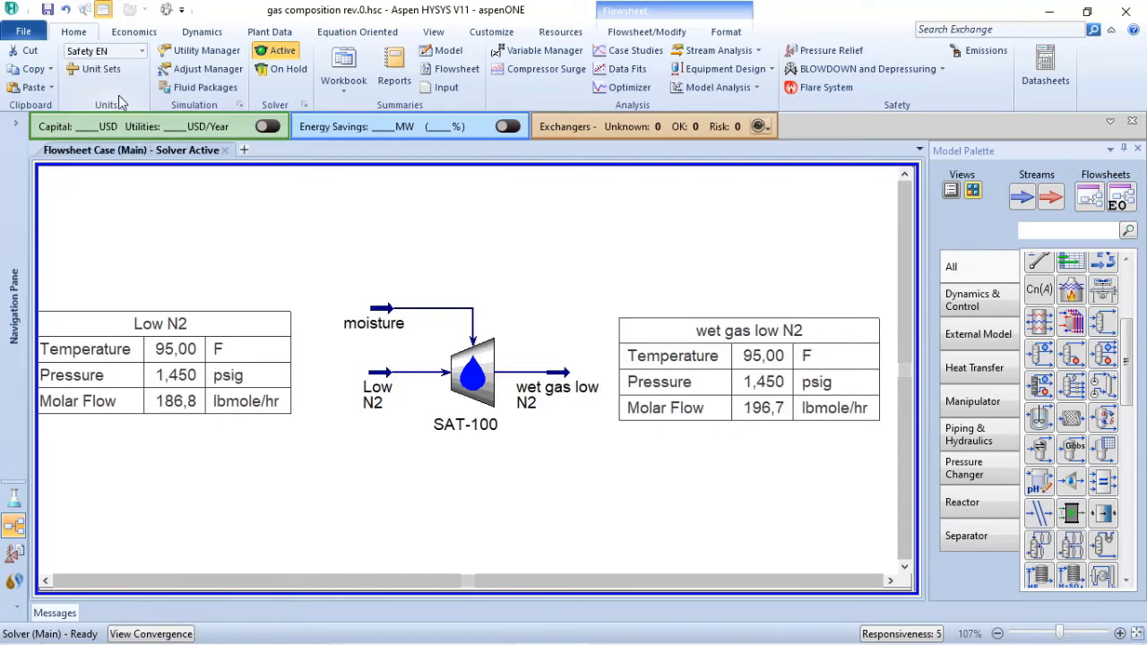
click(142, 51)
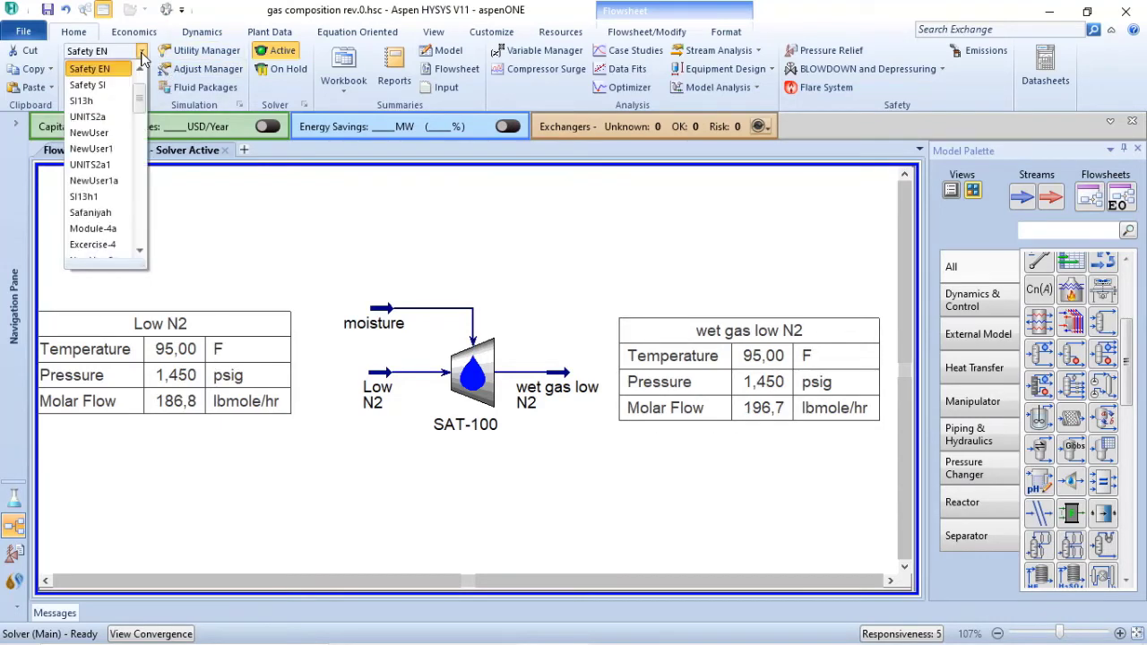
click(100, 86)
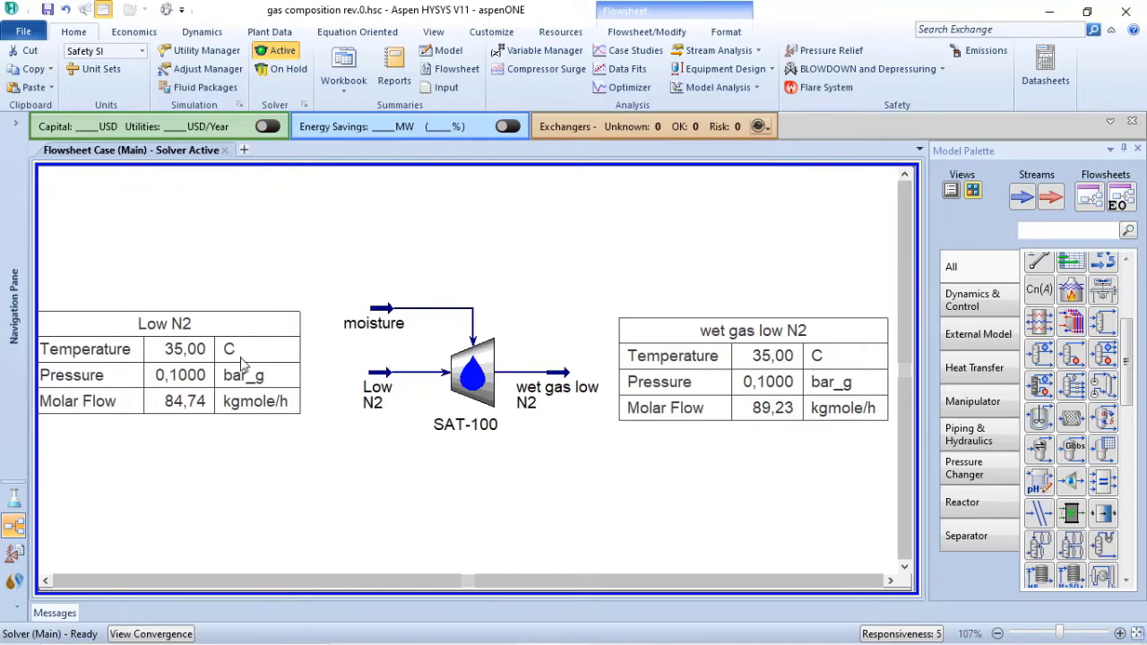
- Open the Low N2 material stream and set its pressure to 1 kg/cm2_g, overriding the default pressure unit
double_click(378, 394)
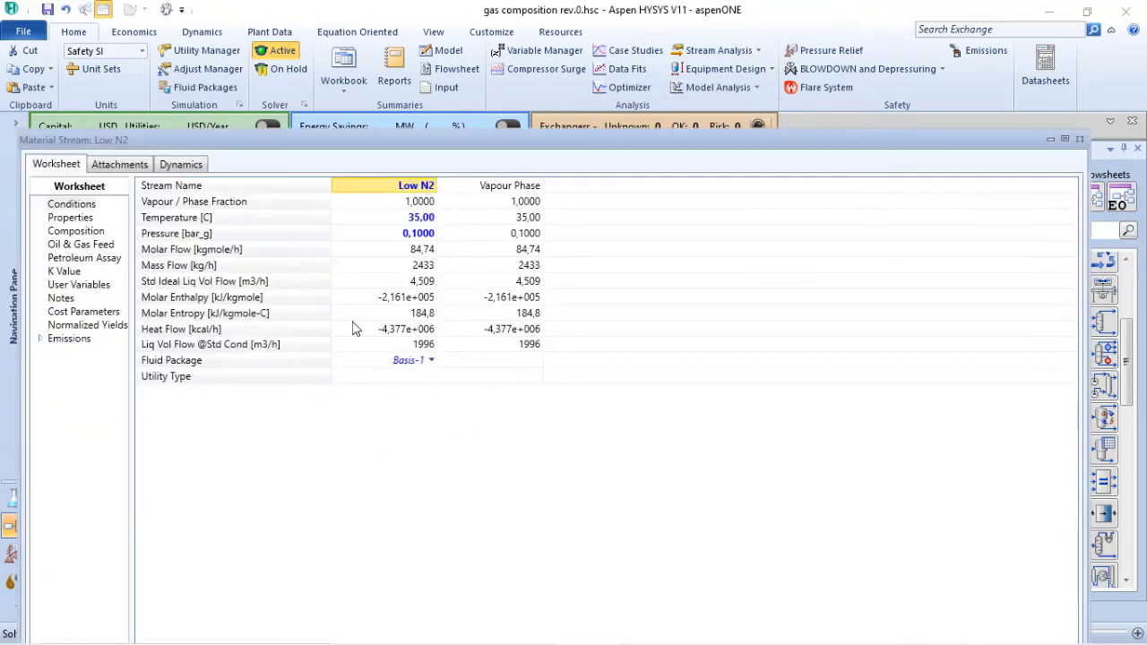
click(407, 235)
text(1)
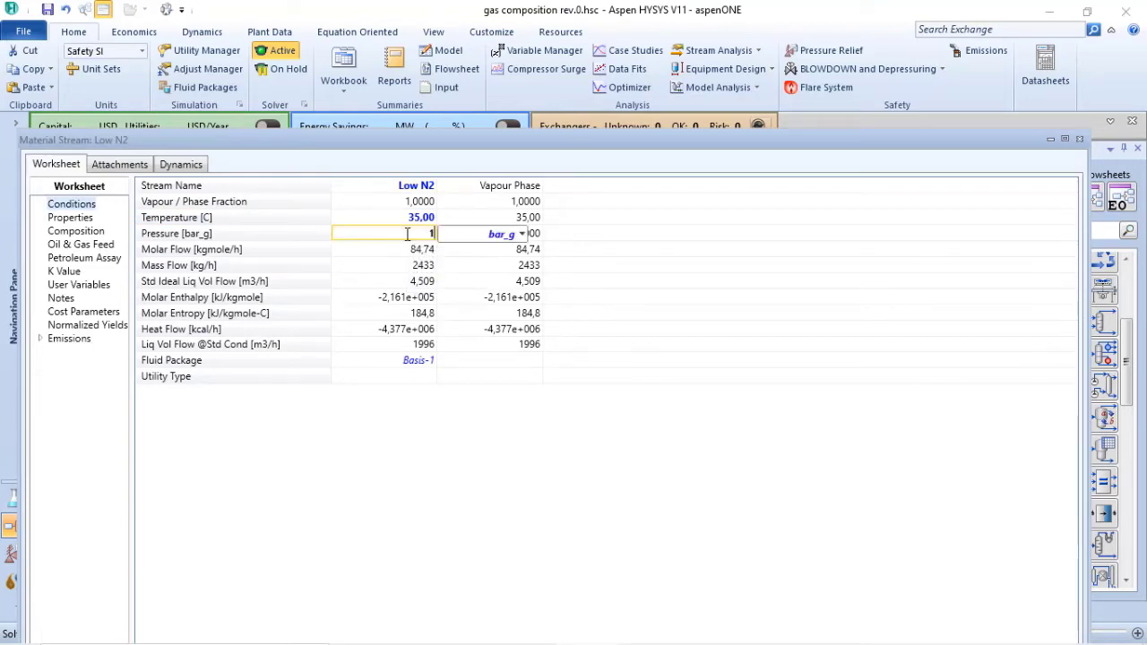
click(523, 235)
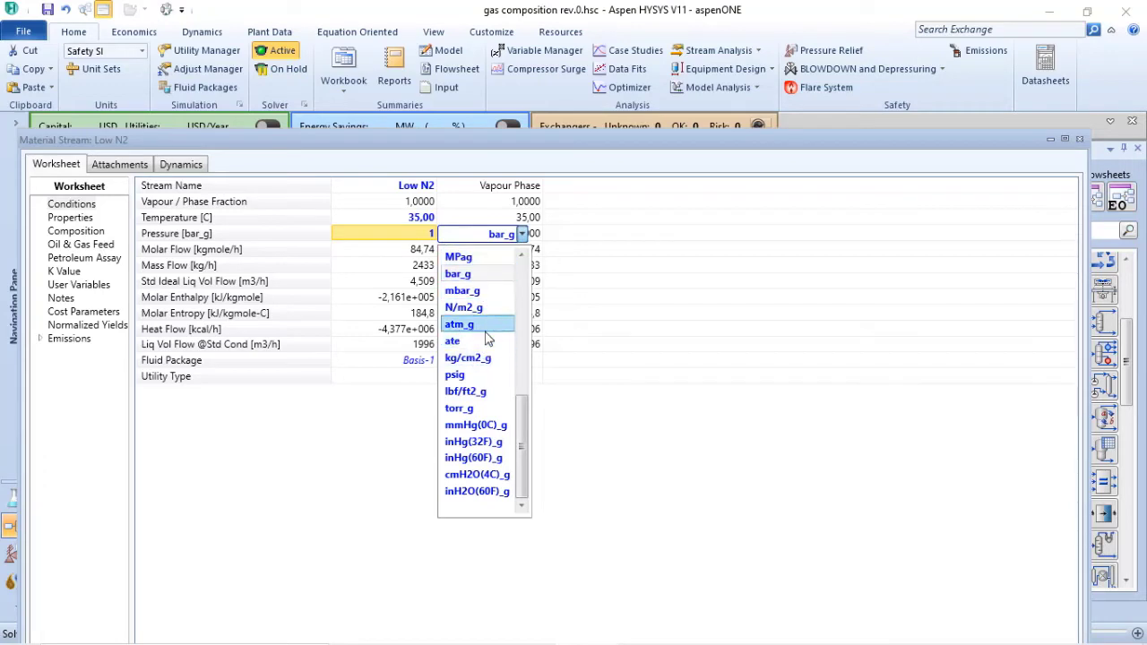
click(487, 359)
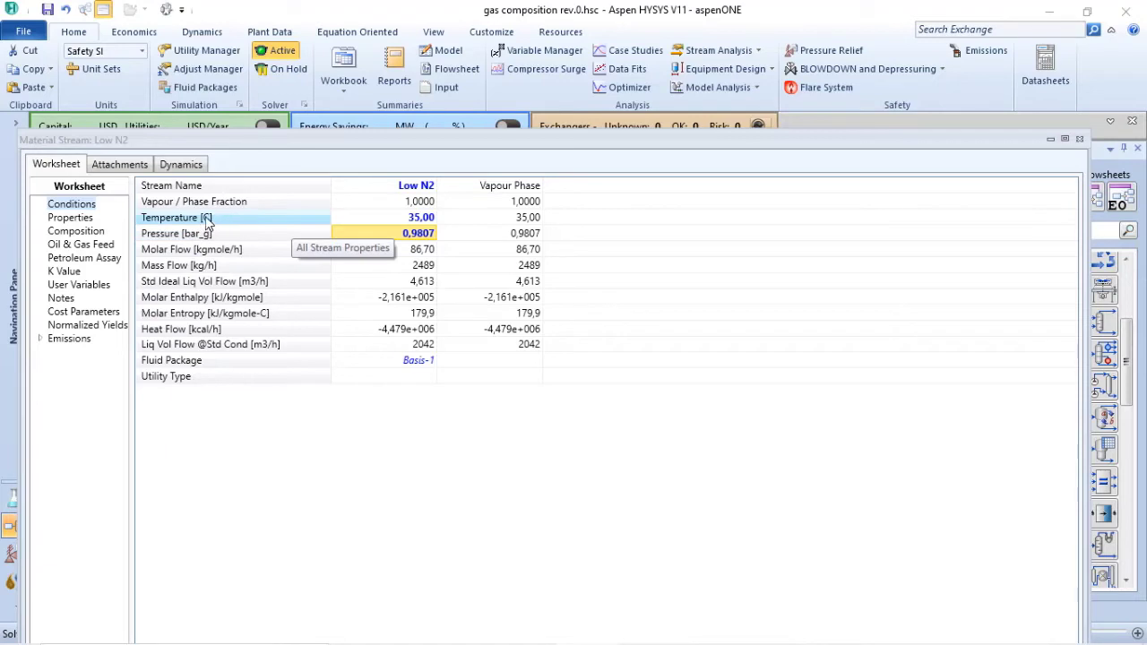
mouse_move(415, 234)
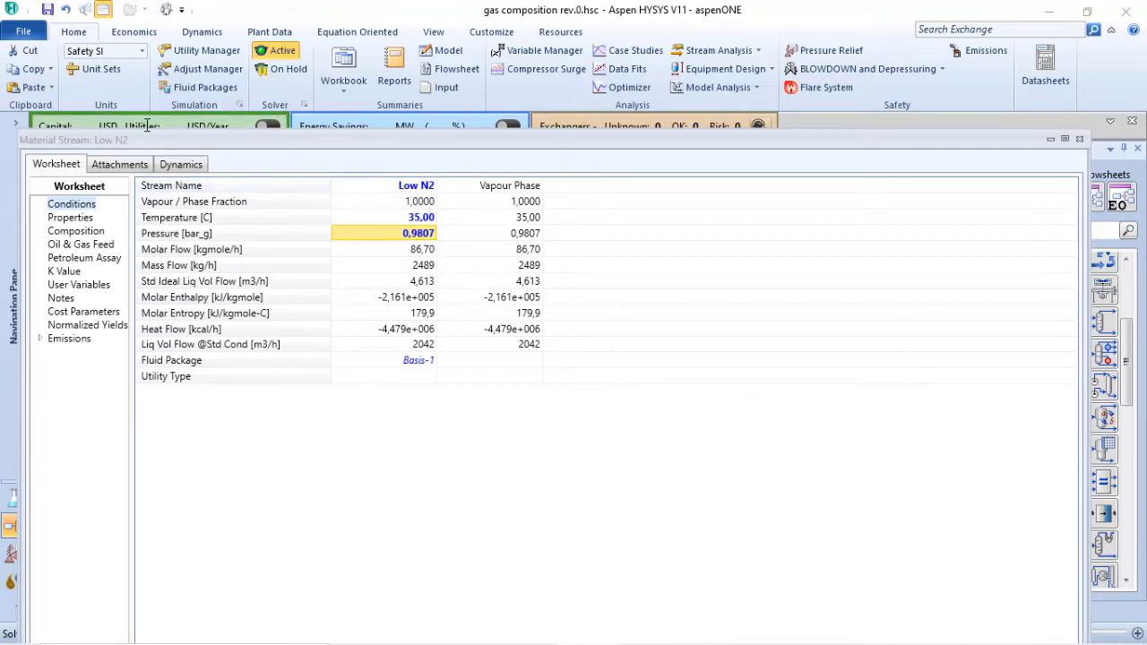
- Create a custom unit set by copying the active Safety SI set and name it LINDE
click(87, 76)
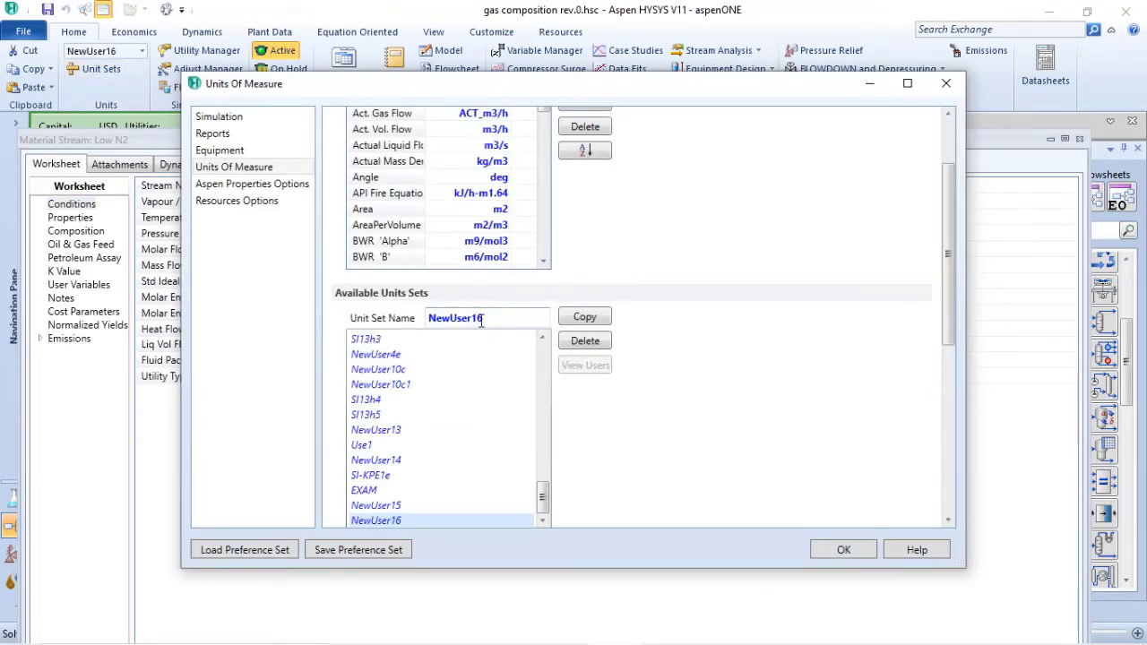
scroll(641, 252, up, 2)
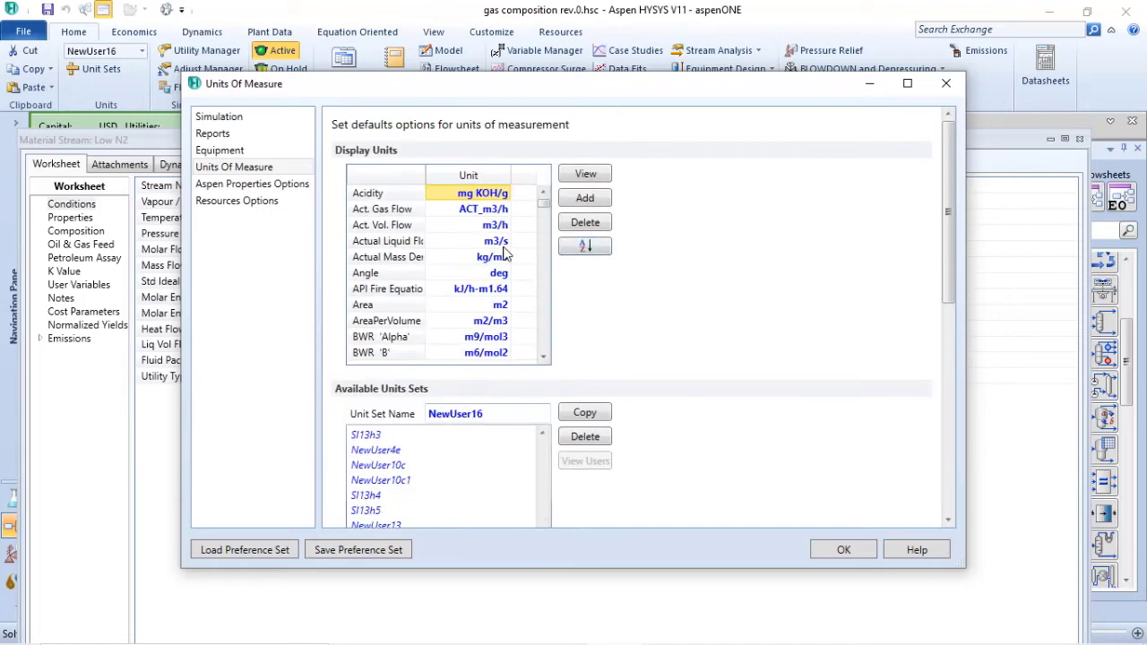
click(486, 413)
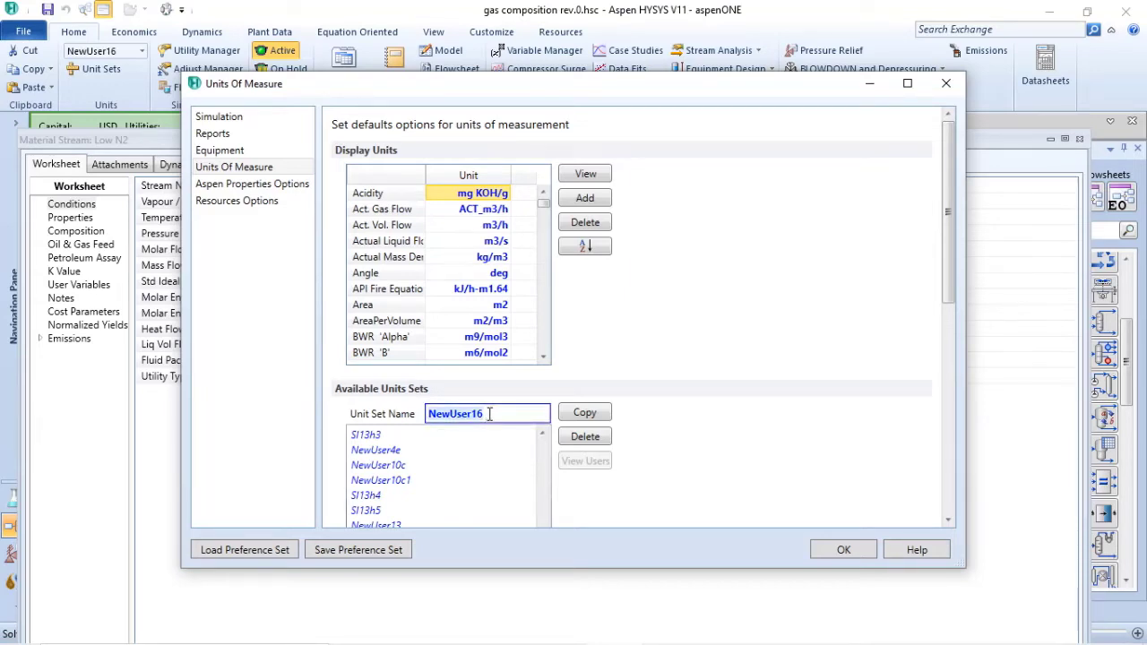
text(LINDE)
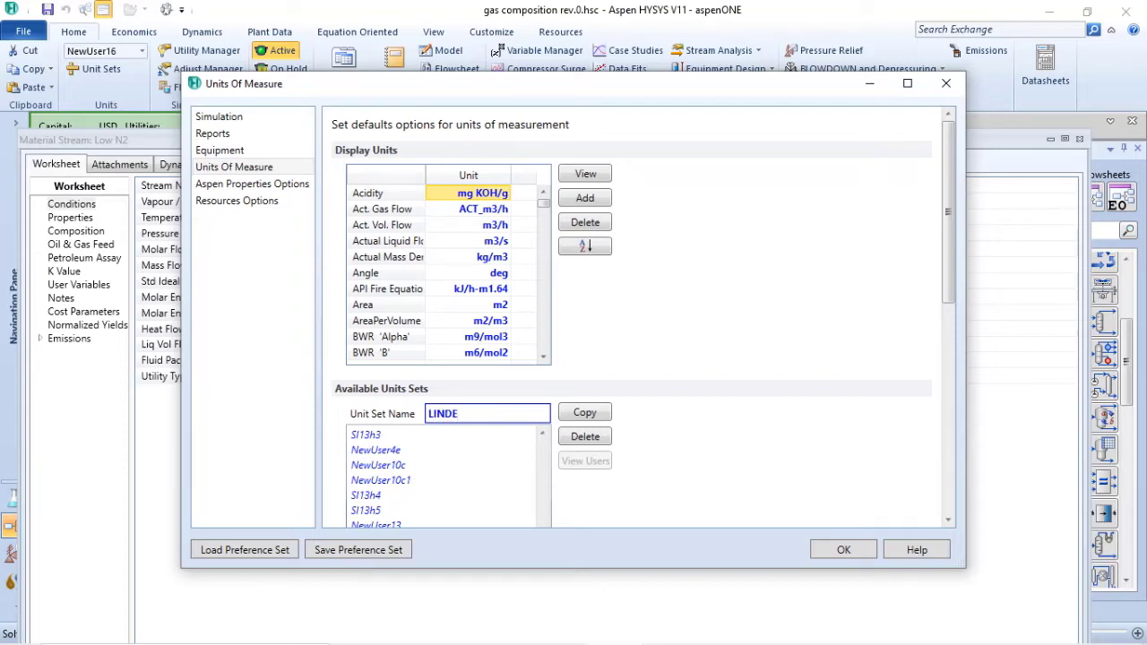
key(Return)
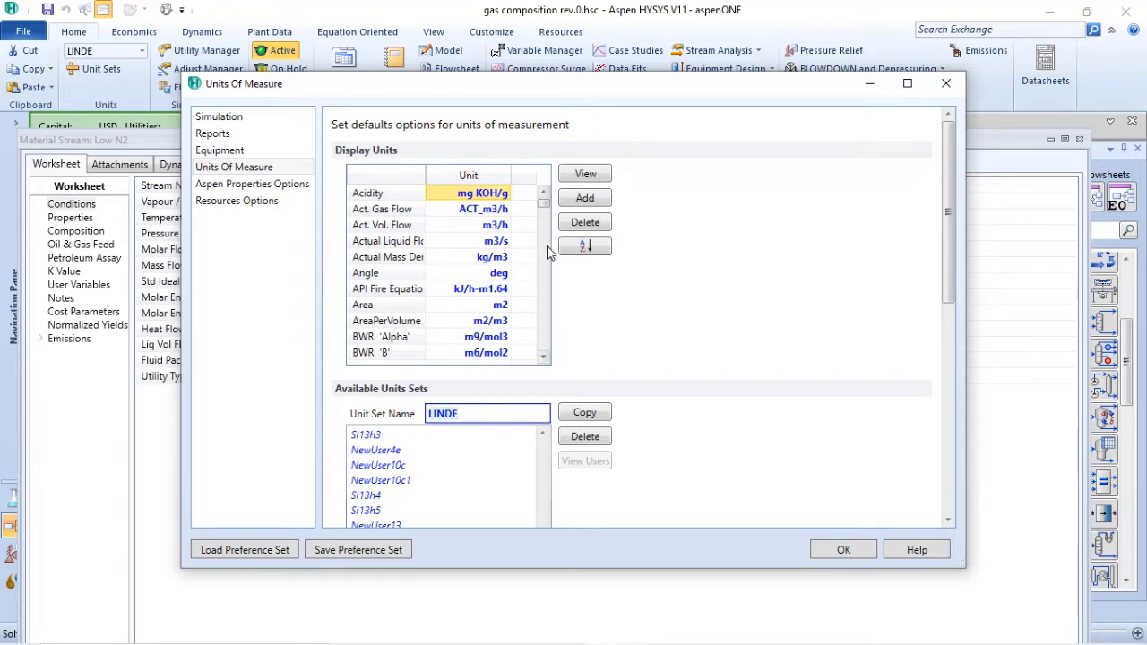
- Set the LINDE unit set's Pressure display unit to kg/cm2_g
scroll(502, 251, down, 15)
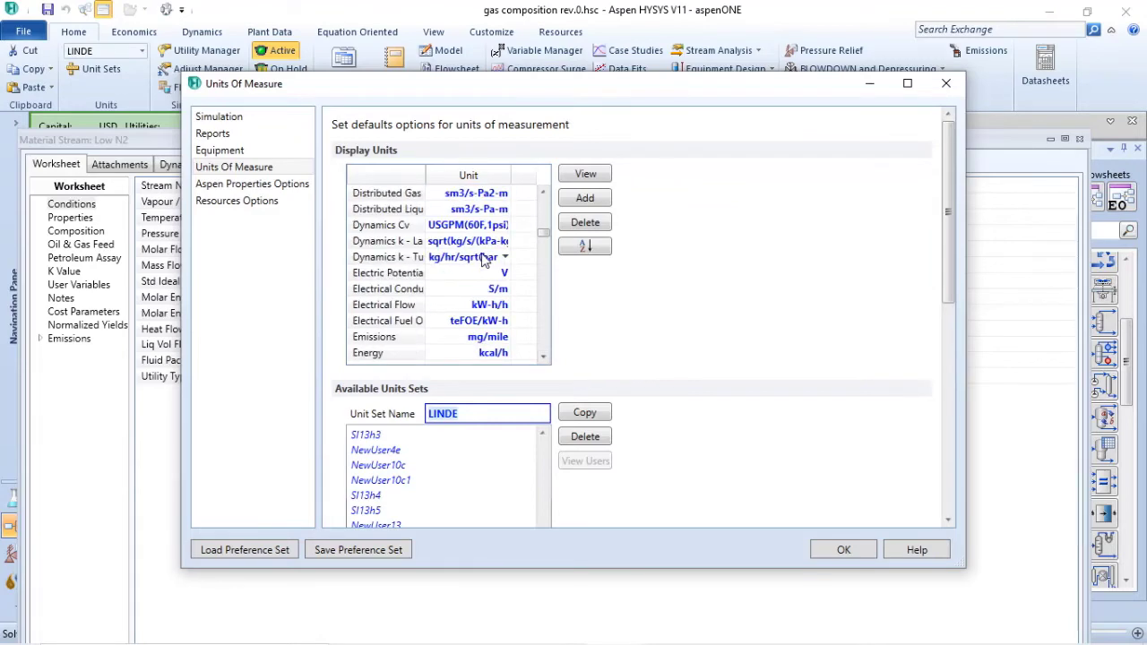
scroll(485, 262, down, 12)
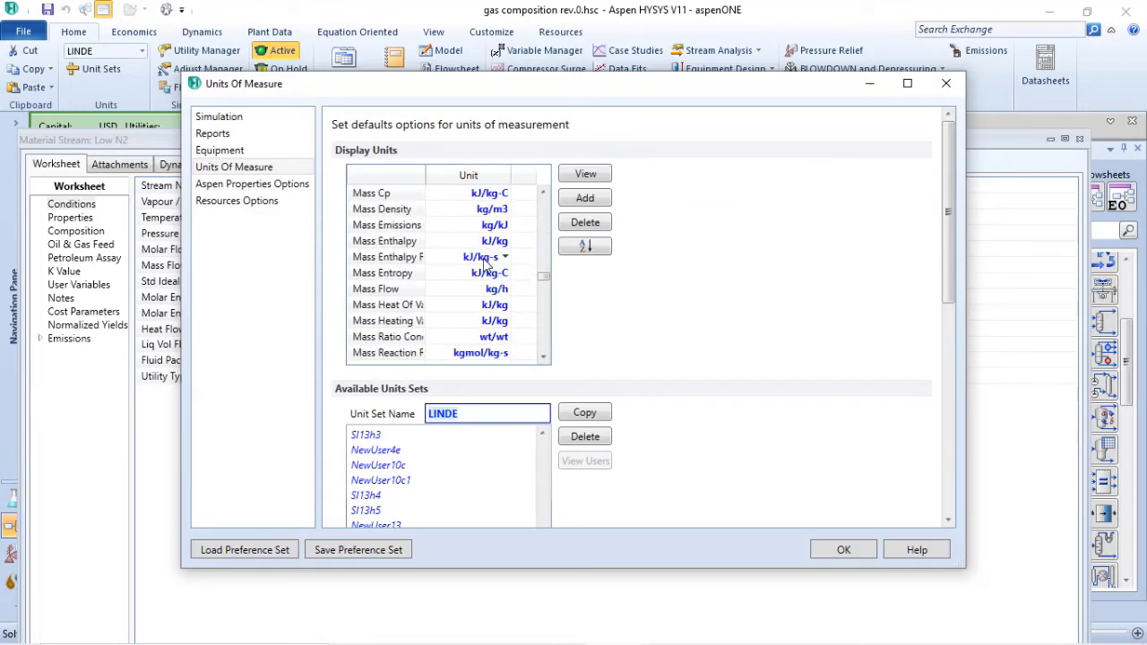
scroll(485, 263, down, 3)
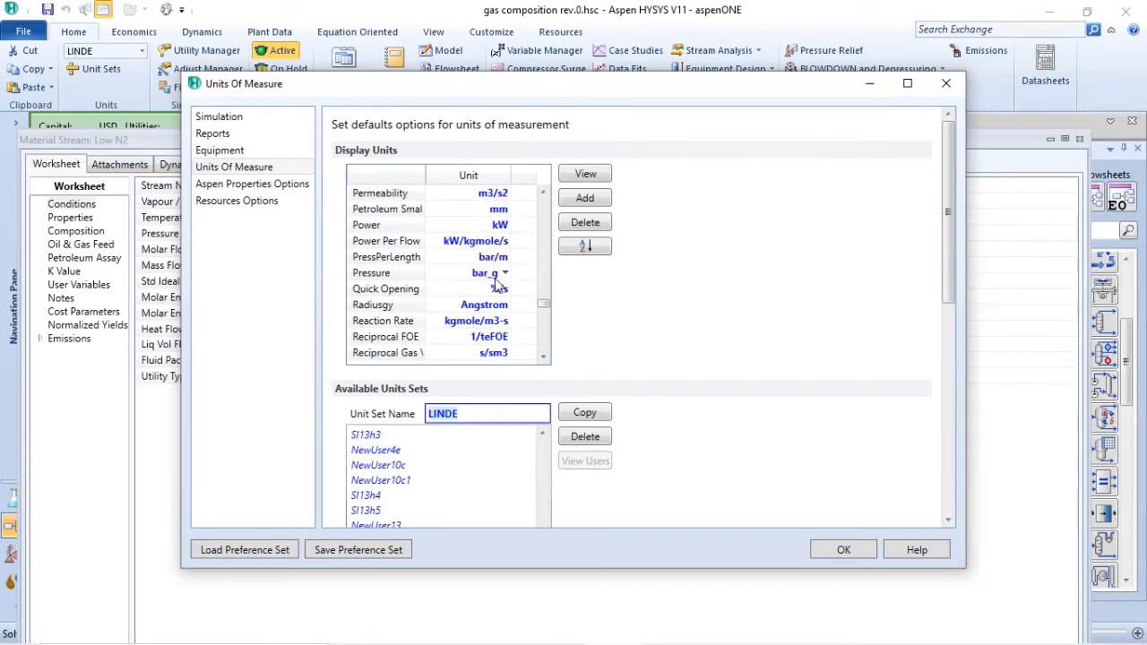
click(505, 276)
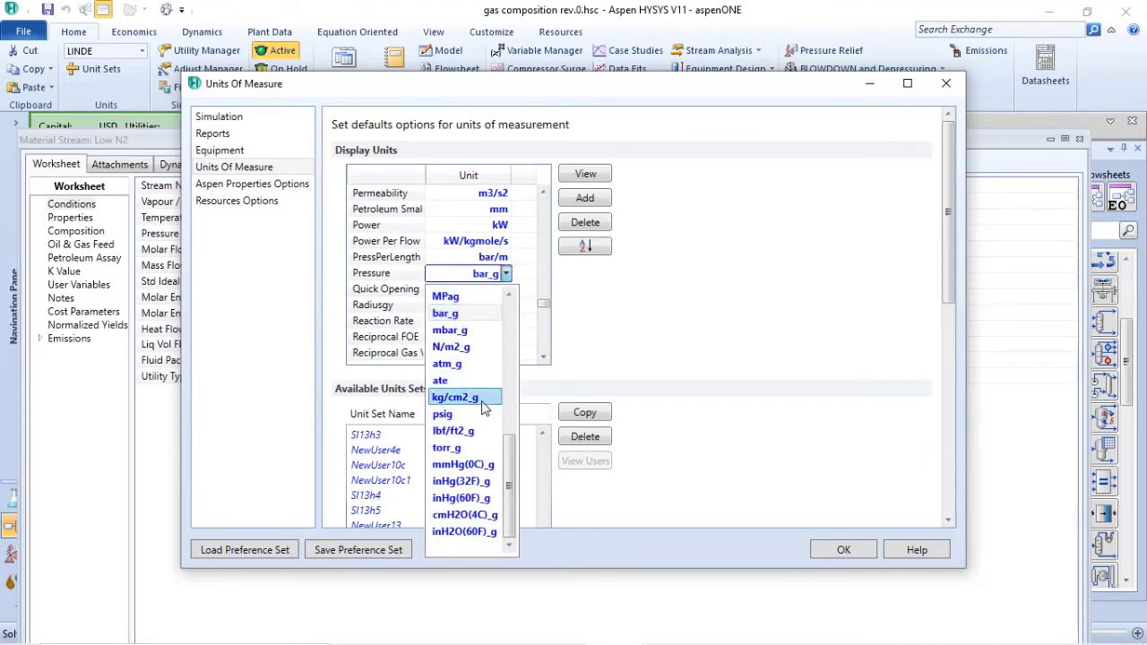
click(479, 398)
- Set the LINDE unit set's Temperature display unit to K and accept the unit settings
scroll(497, 314, down, 9)
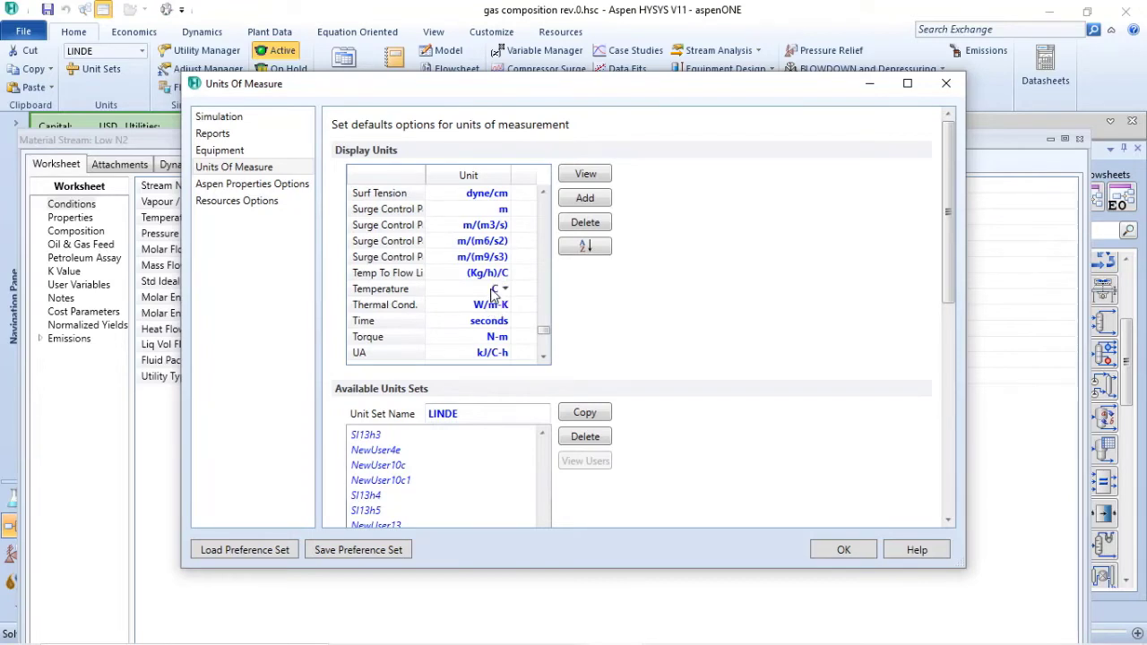
click(504, 290)
click(458, 333)
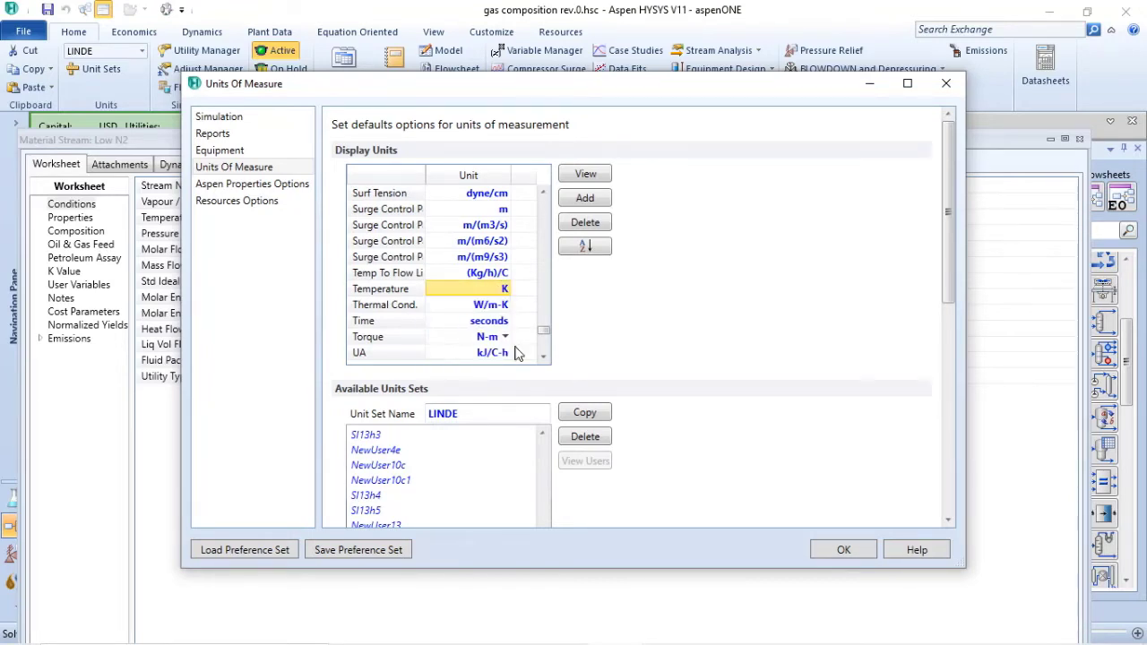
click(834, 555)
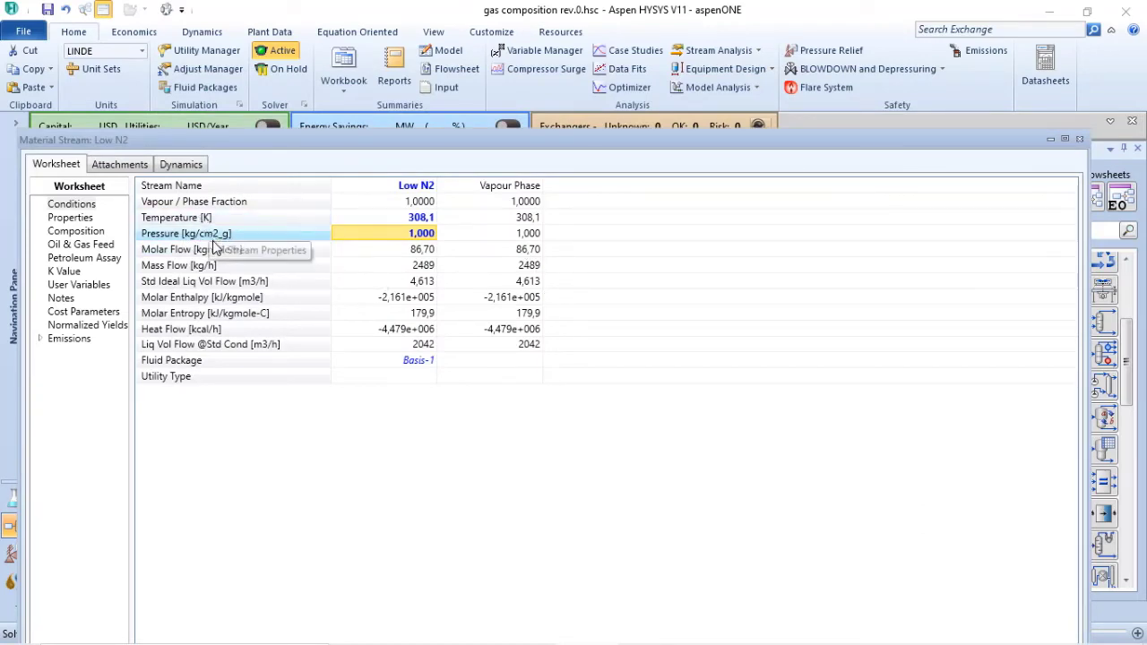
- Set the Low N2 stream's pressure to 2 kg/cm2_g and its temperature to 273 K
click(417, 236)
text(2)
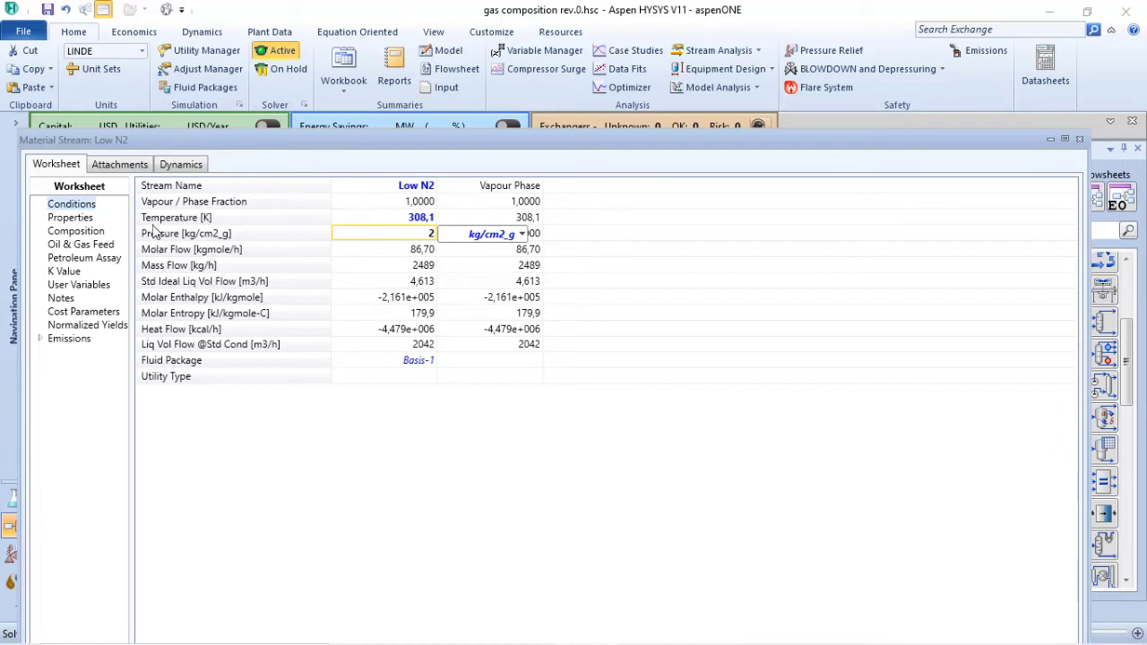
key(Return)
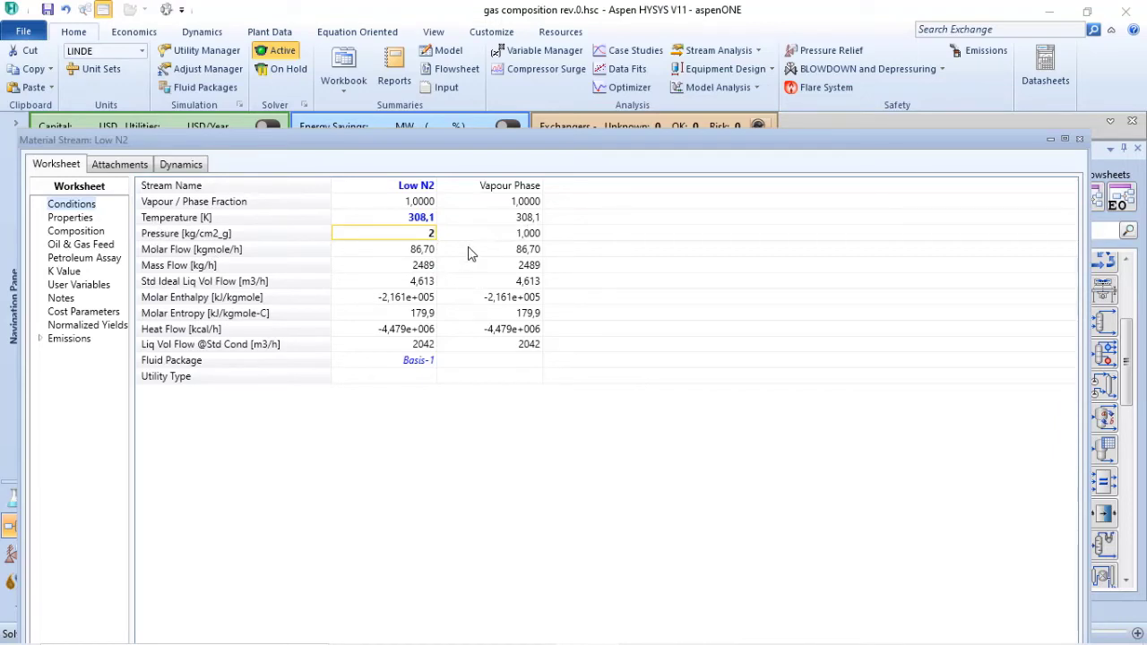
key(Up)
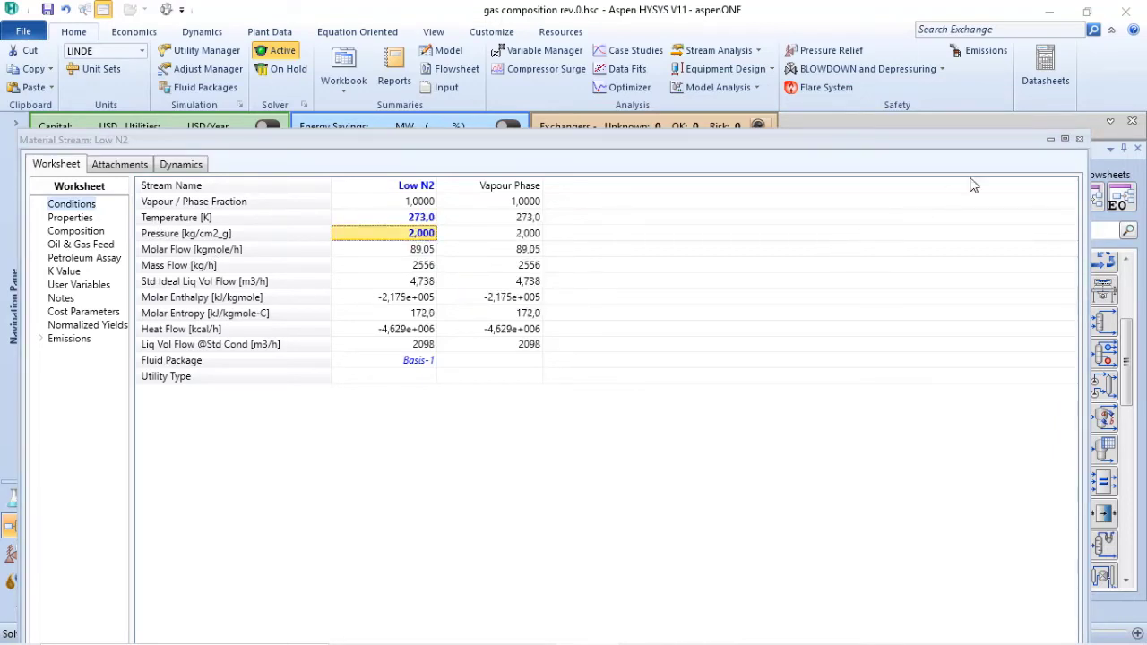
- Close the Low N2 stream window and move the Low N2 property table fully into view on the flowsheet
click(1080, 139)
click(439, 238)
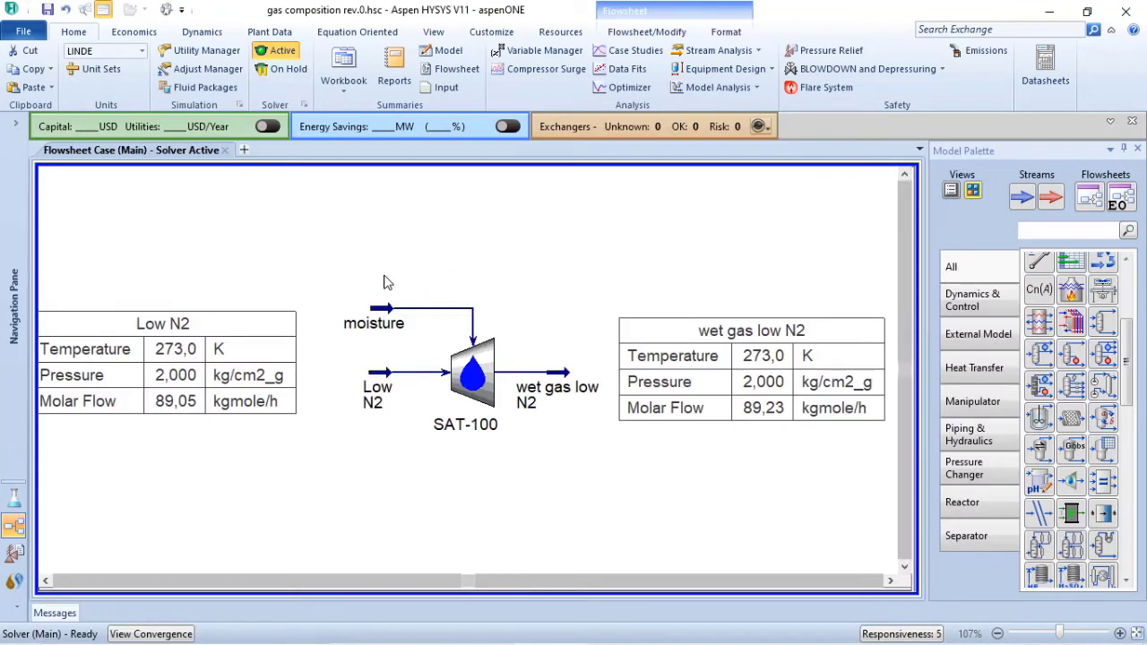
drag(259, 395, 285, 405)
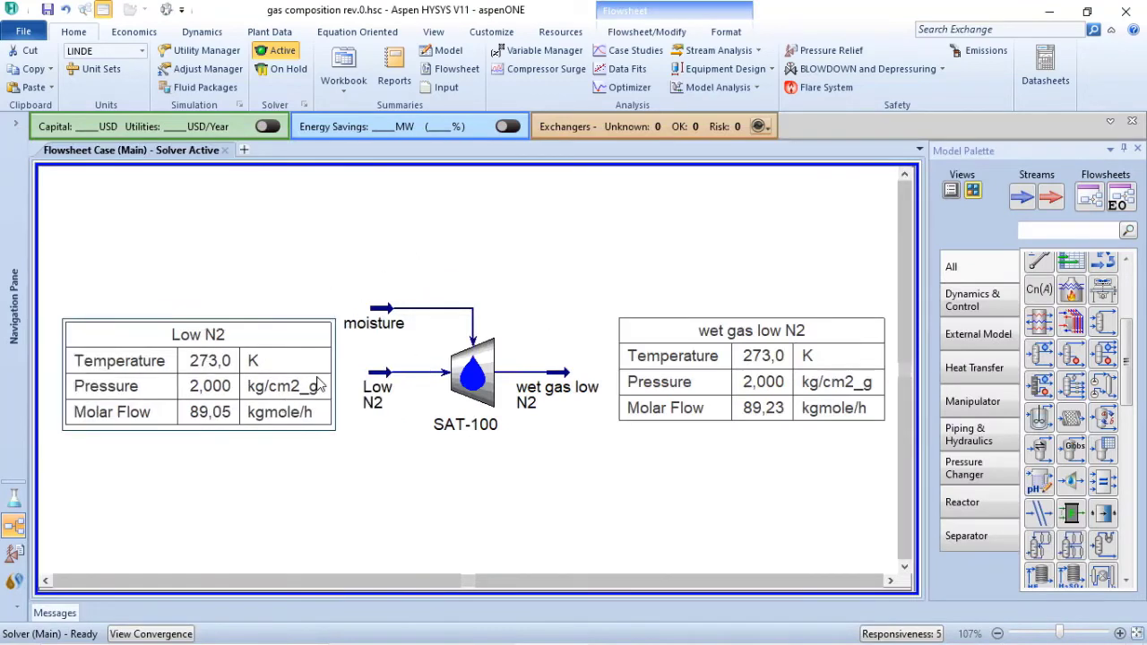
click(604, 242)
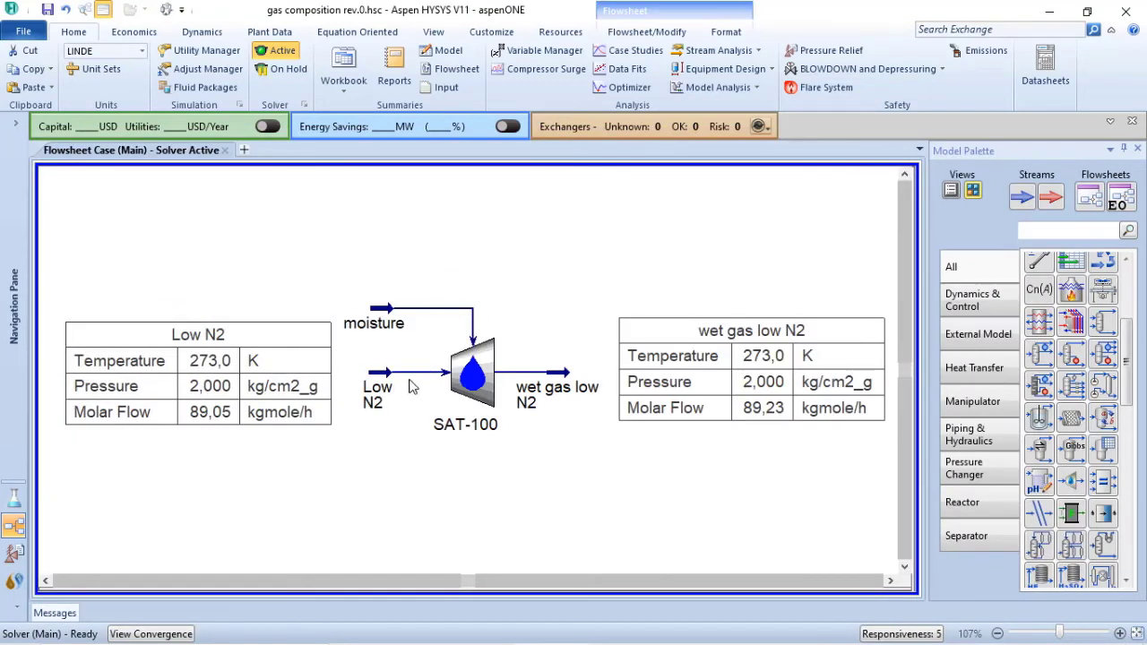
- Copy the LINDE unit set and name the new set BAYER
click(98, 69)
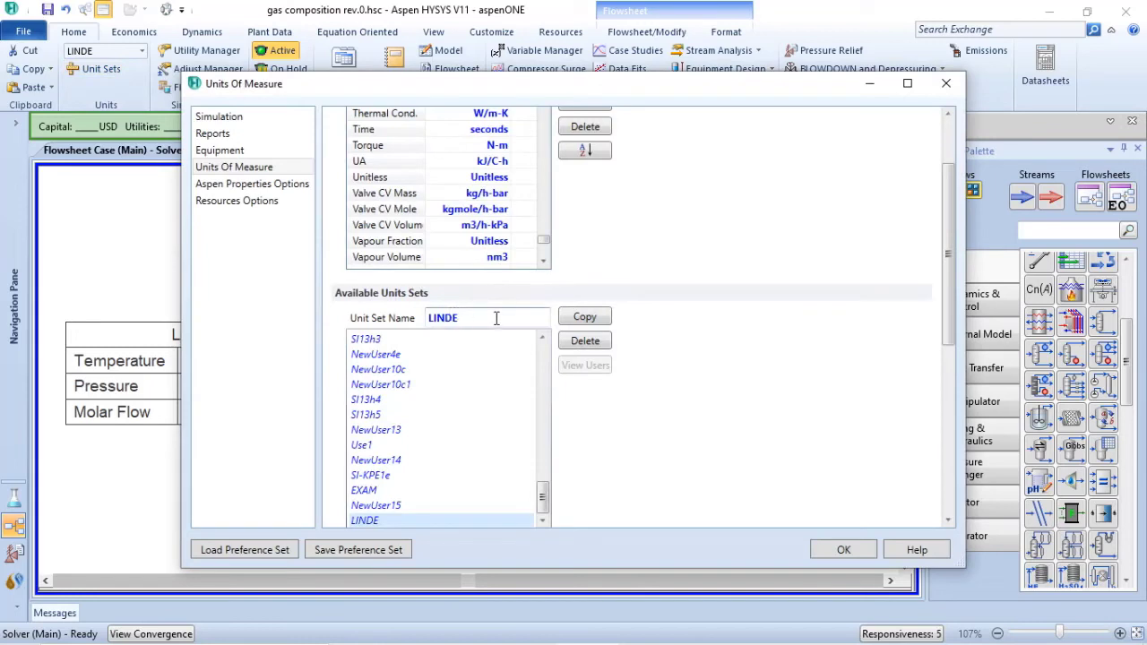
click(566, 321)
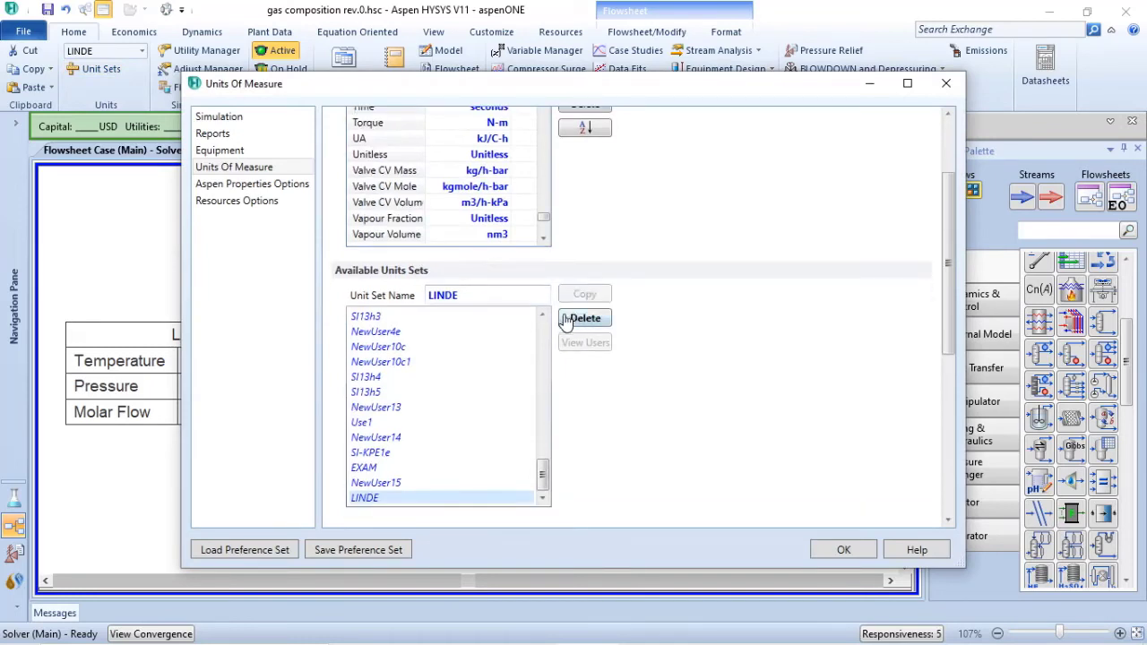
double_click(492, 296)
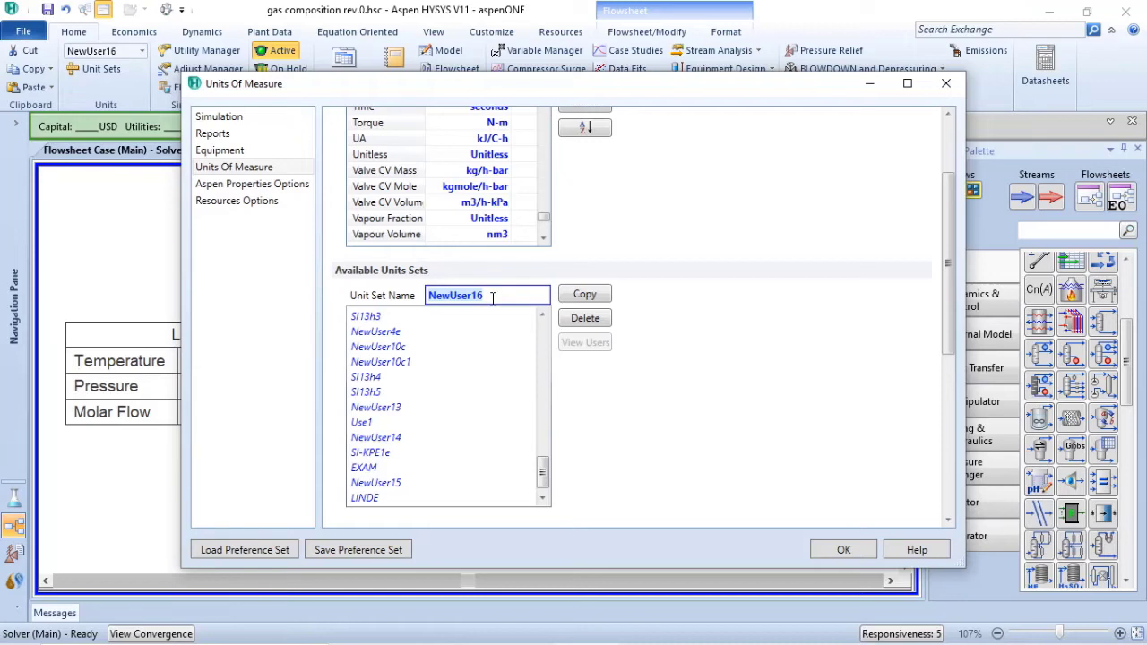
text(b)
- Set the BAYER unit set's Mass display unit to tonne
scroll(663, 247, up, 2)
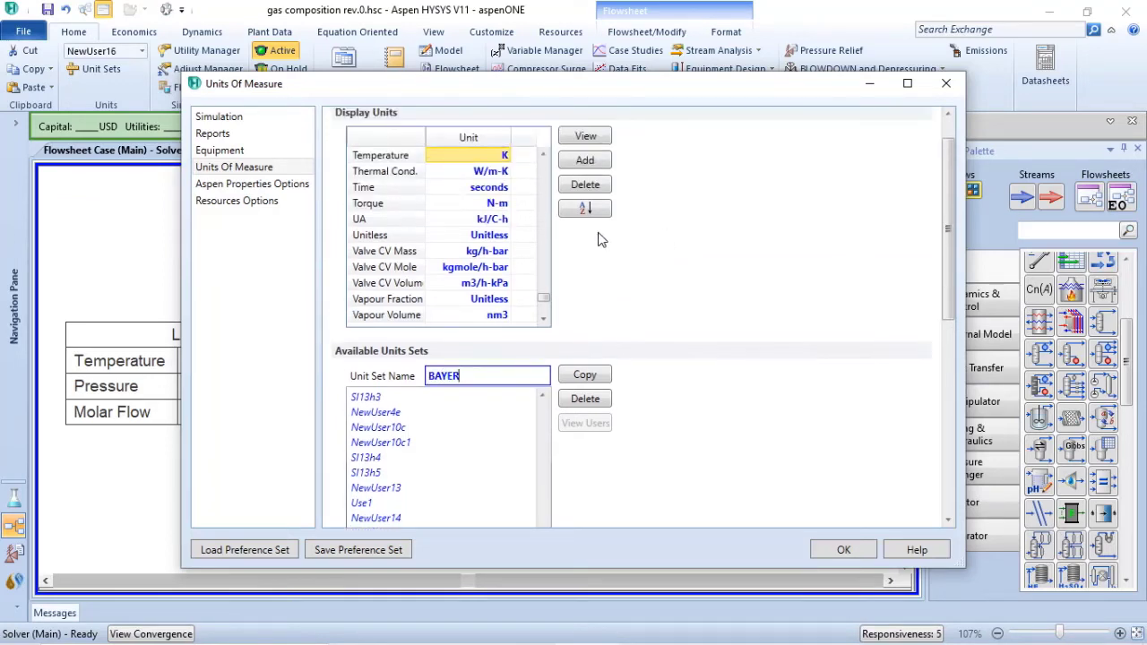
scroll(505, 263, up, 20)
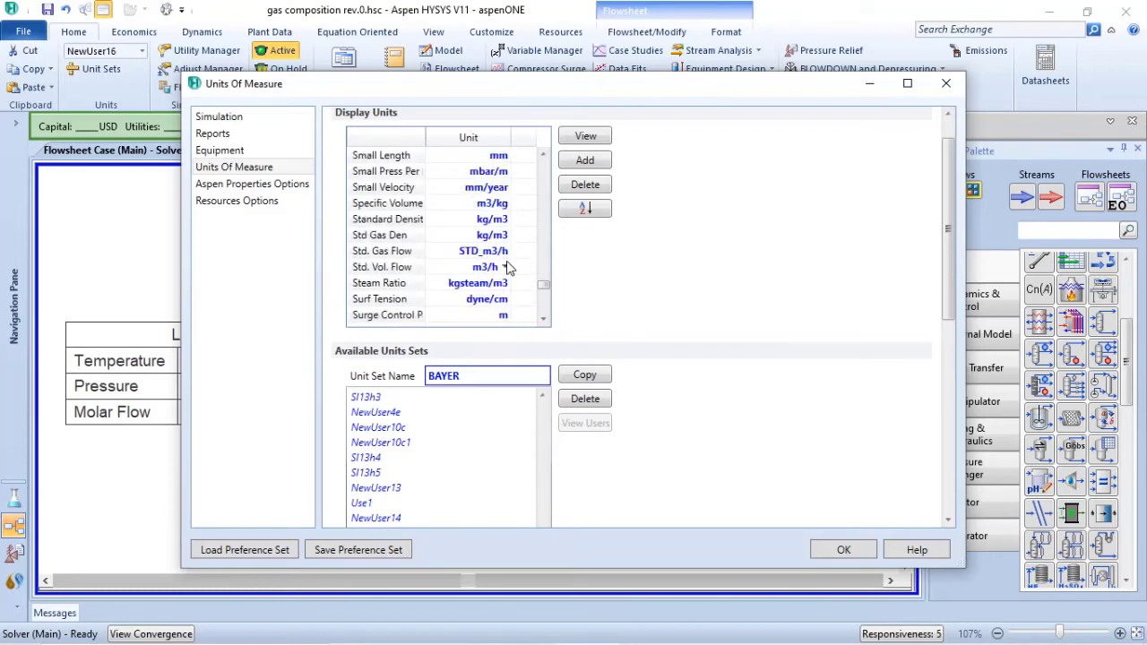
scroll(502, 260, up, 7)
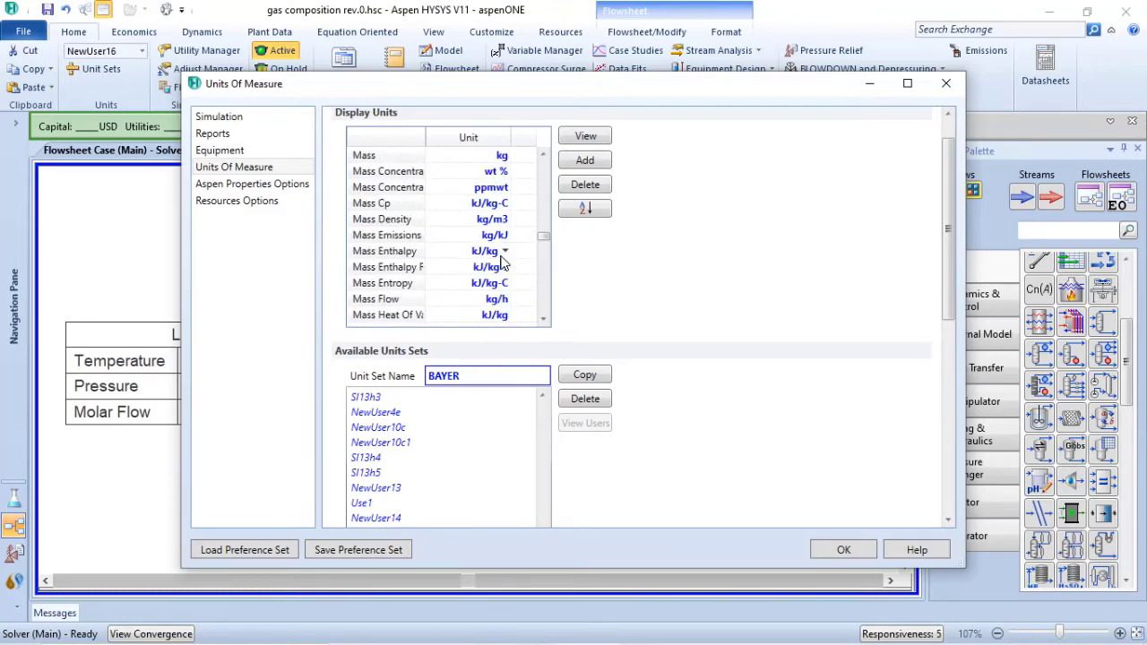
scroll(503, 278, down, 3)
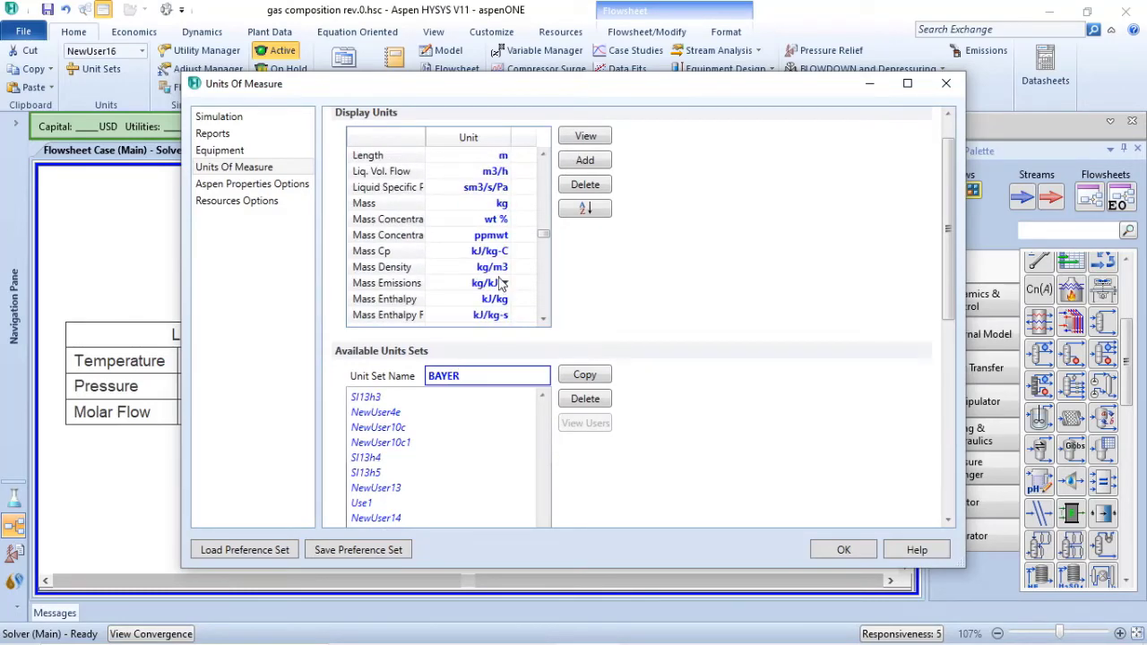
click(506, 205)
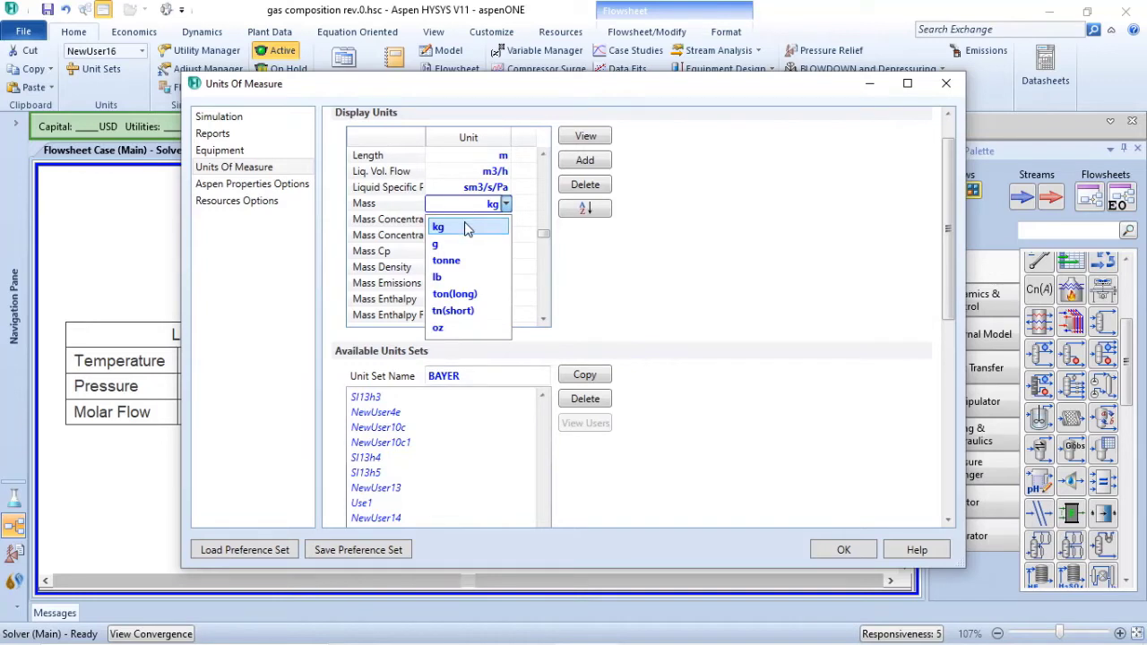
click(446, 260)
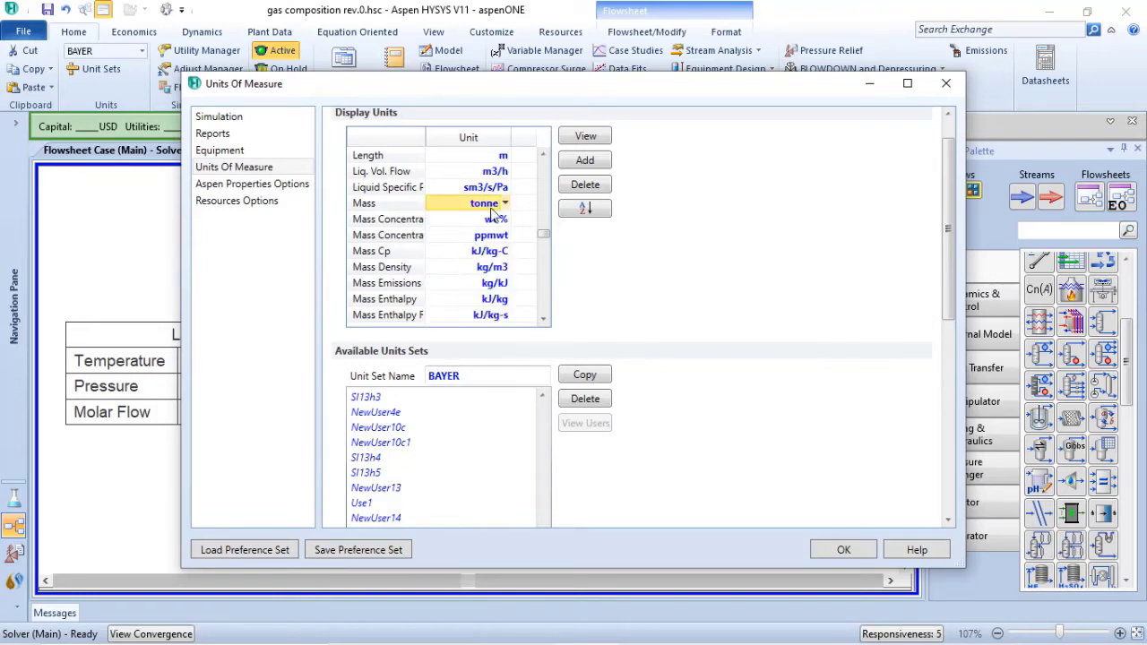
- Look through the BAYER set's display units, from the cost units to the power and pressure units
scroll(484, 224, up, 7)
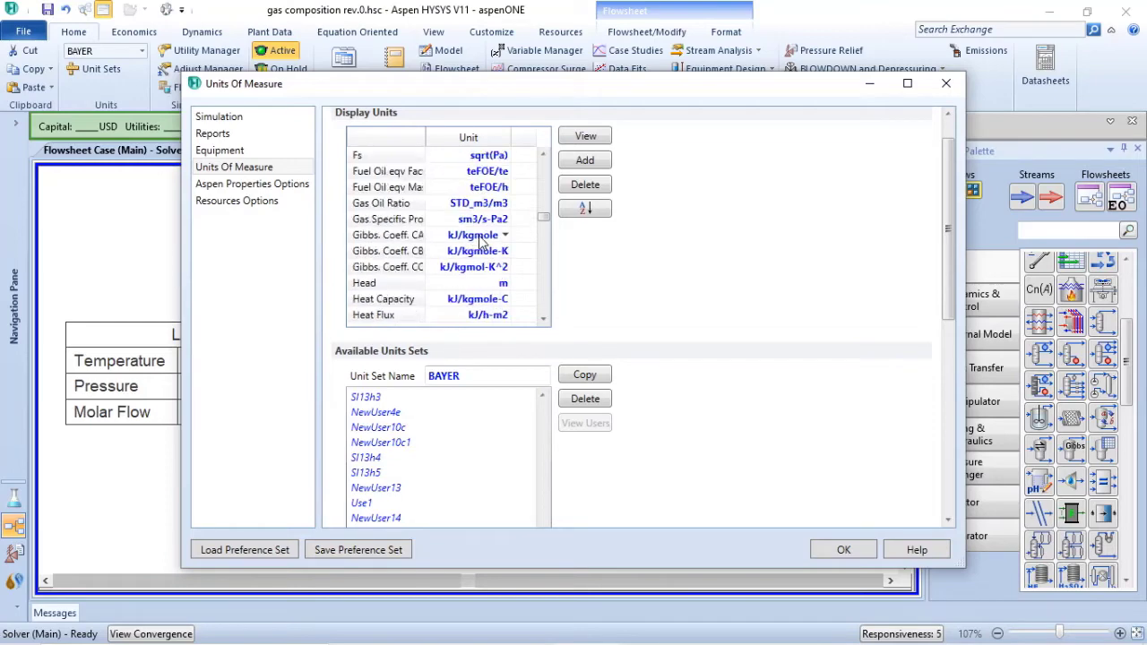
scroll(481, 243, up, 1)
scroll(481, 242, down, 8)
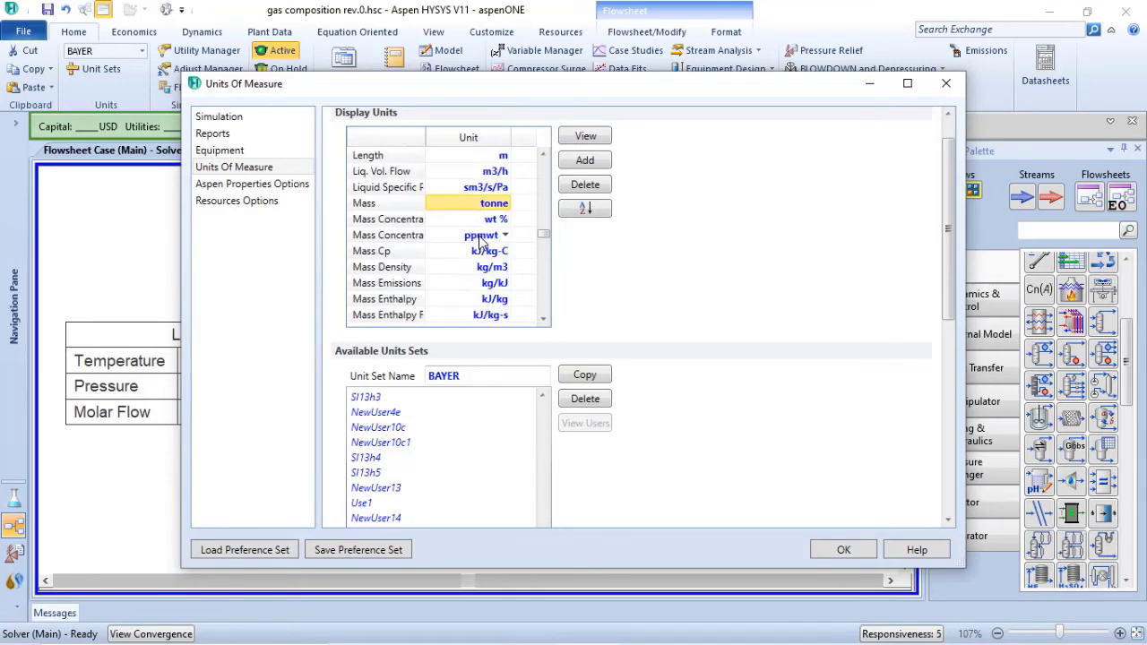
scroll(481, 242, down, 12)
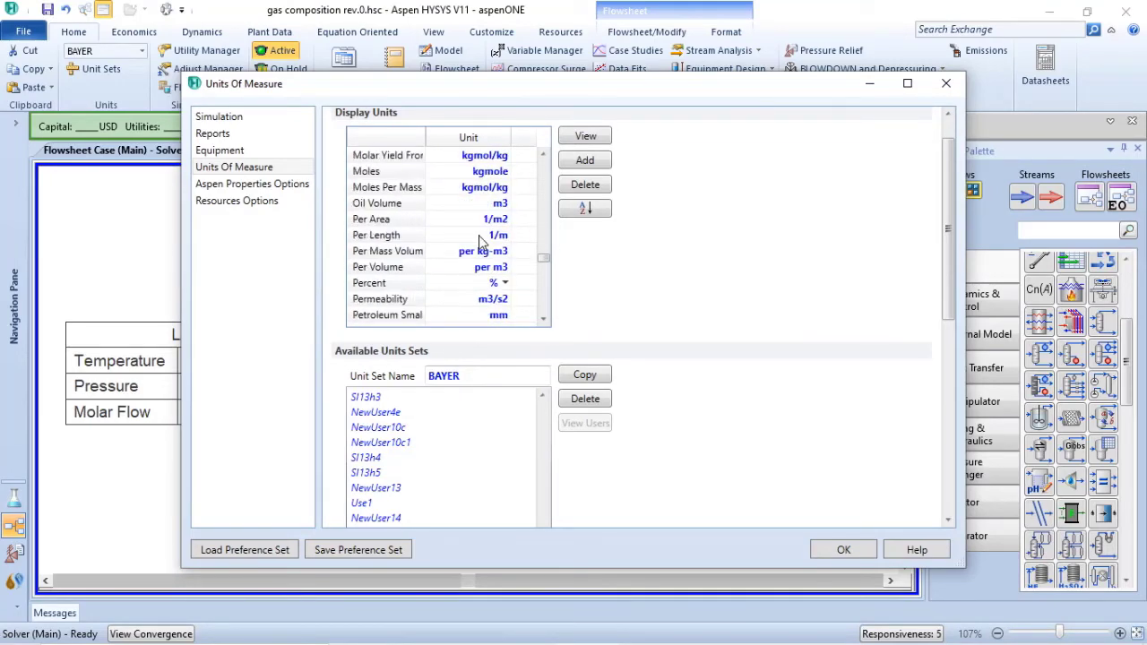
scroll(479, 242, up, 14)
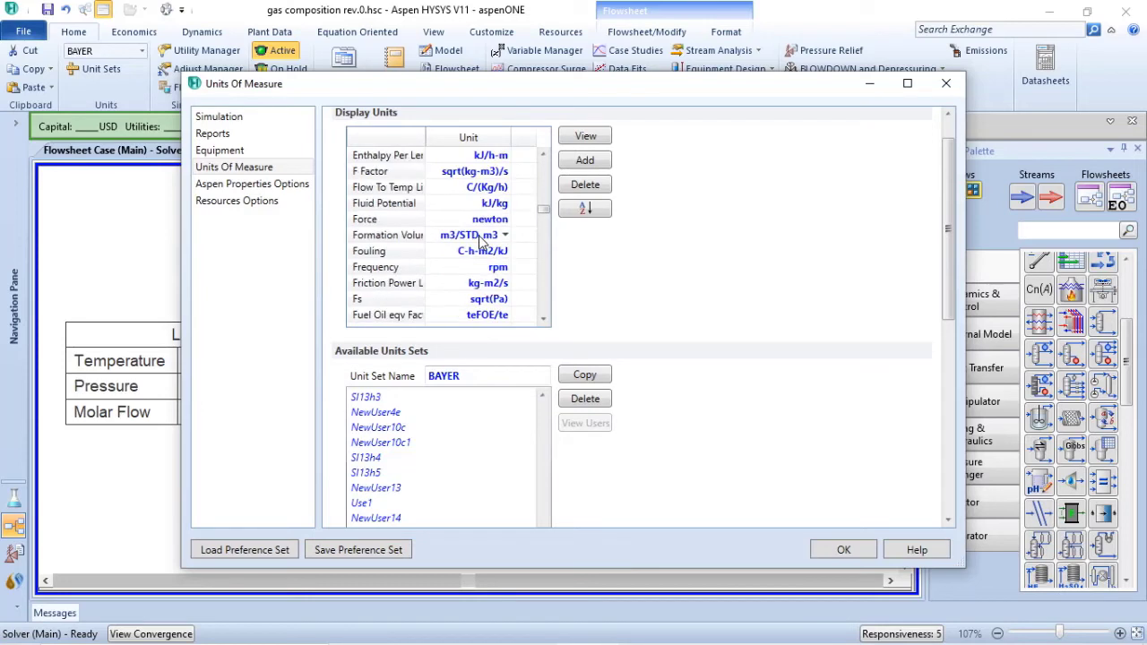
scroll(482, 242, up, 2)
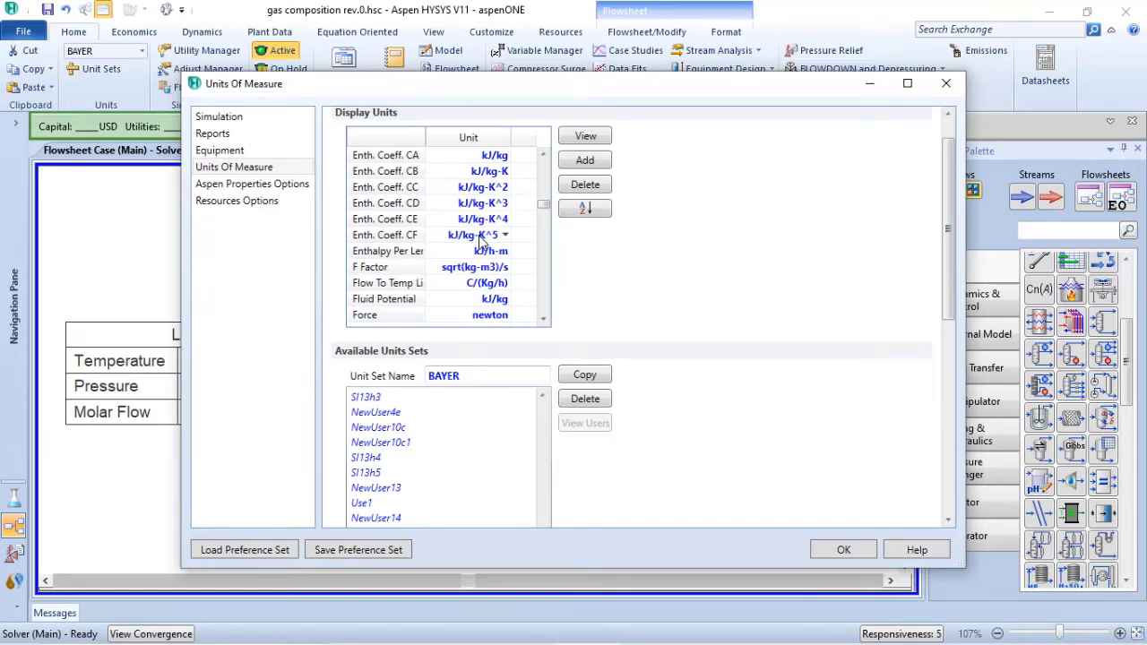
scroll(481, 240, up, 4)
scroll(482, 242, up, 2)
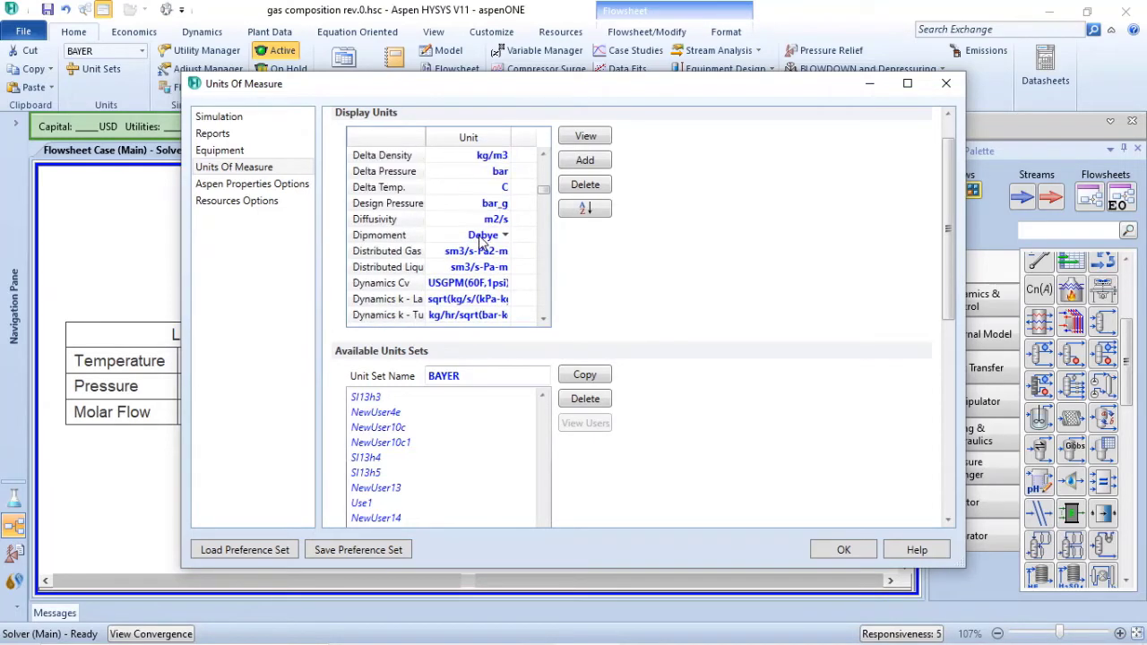
scroll(481, 240, up, 2)
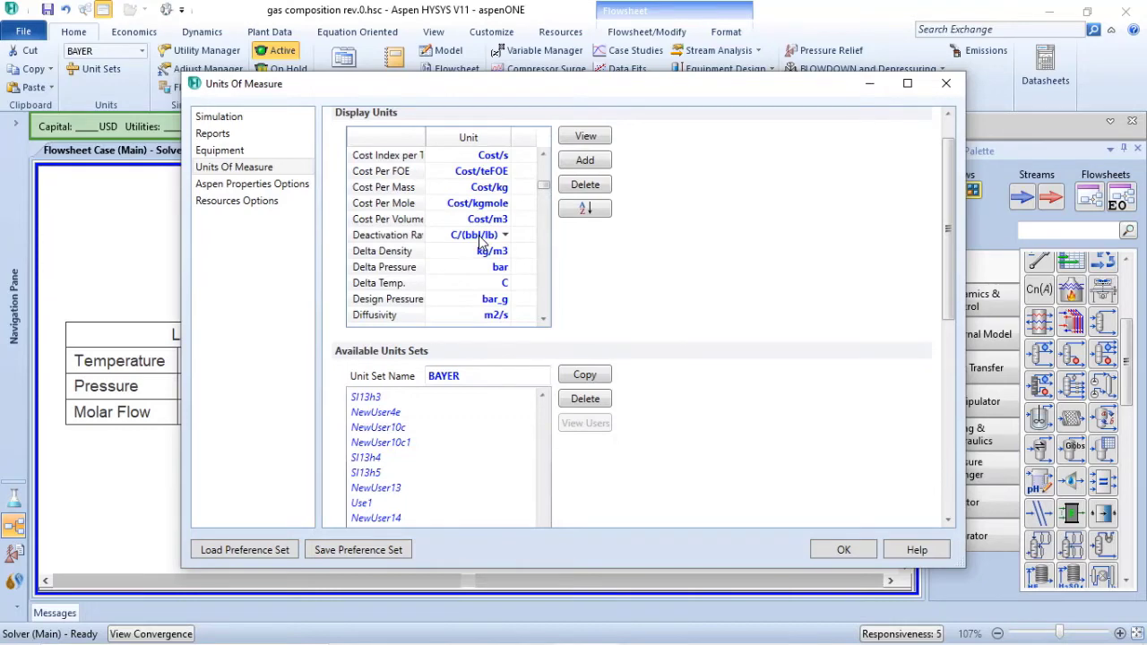
scroll(481, 241, down, 7)
scroll(481, 240, down, 4)
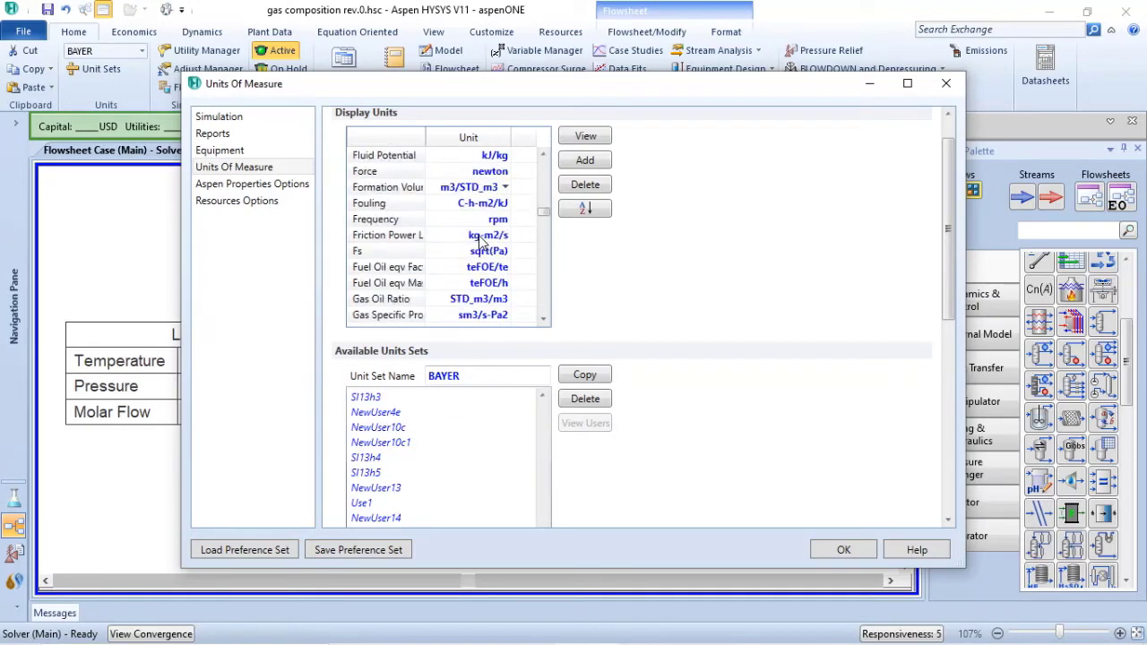
scroll(481, 242, down, 4)
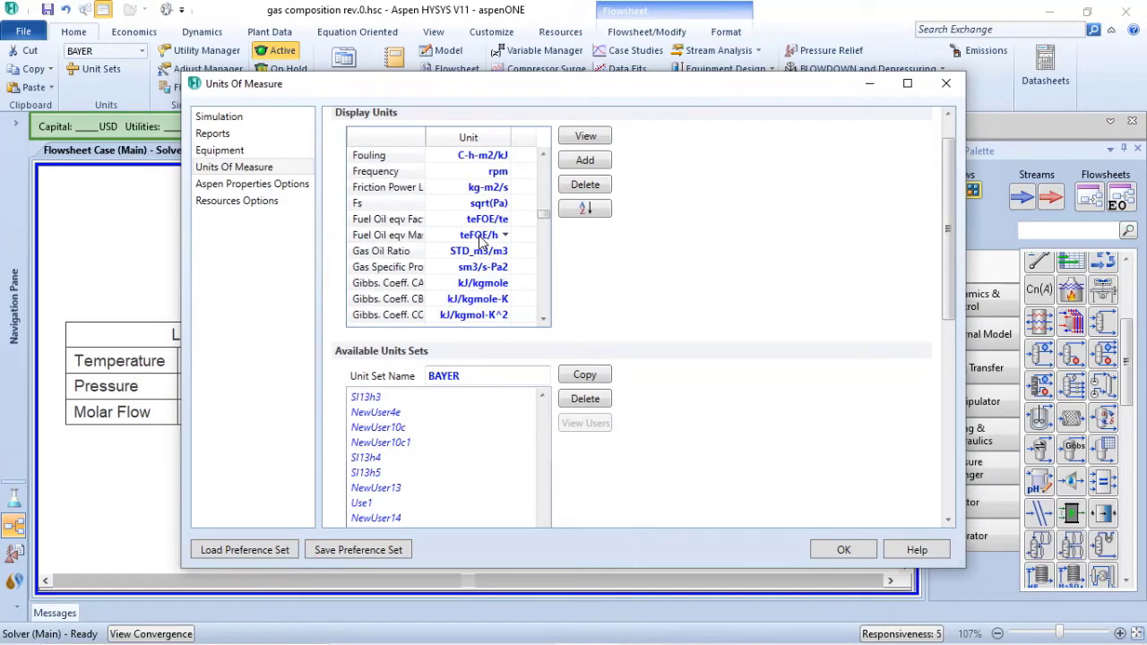
scroll(480, 258, down, 1)
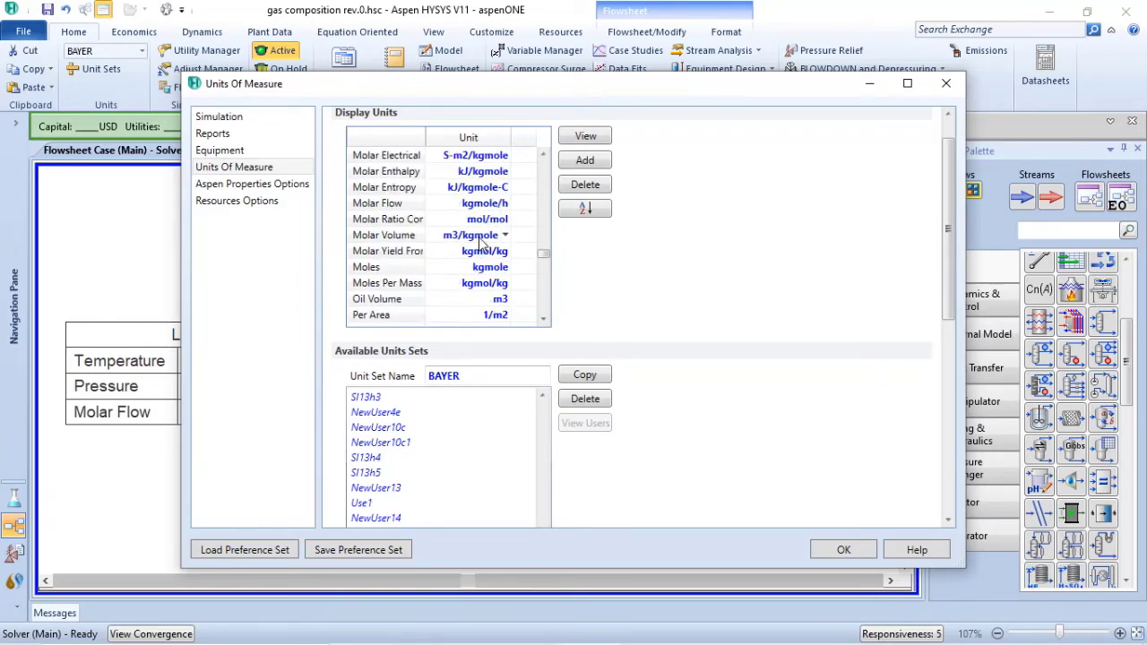
scroll(480, 240, down, 2)
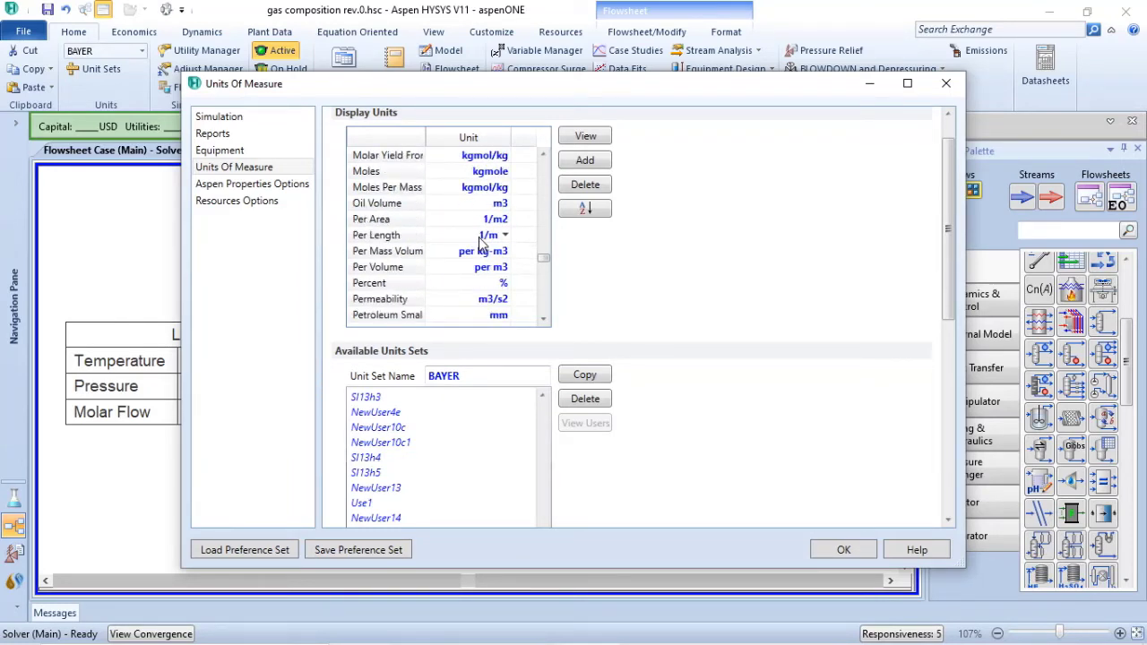
scroll(479, 238, down, 2)
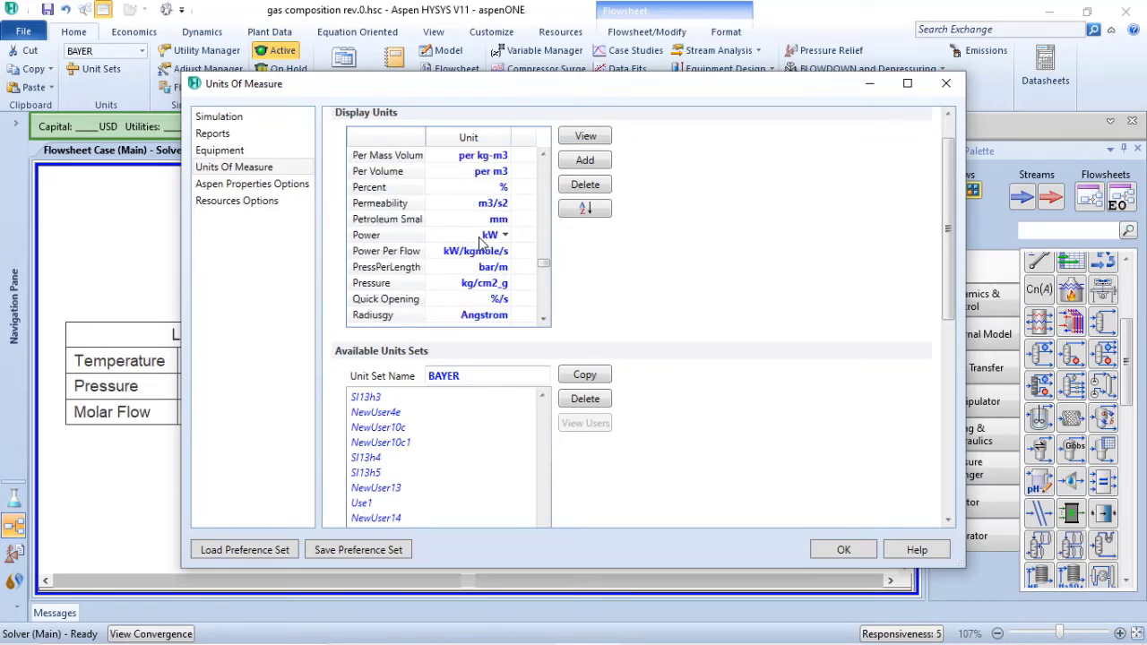
- Set the BAYER unit set's Molar Flow display unit to Nm3/h(gas) and accept the unit settings
scroll(480, 240, up, 6)
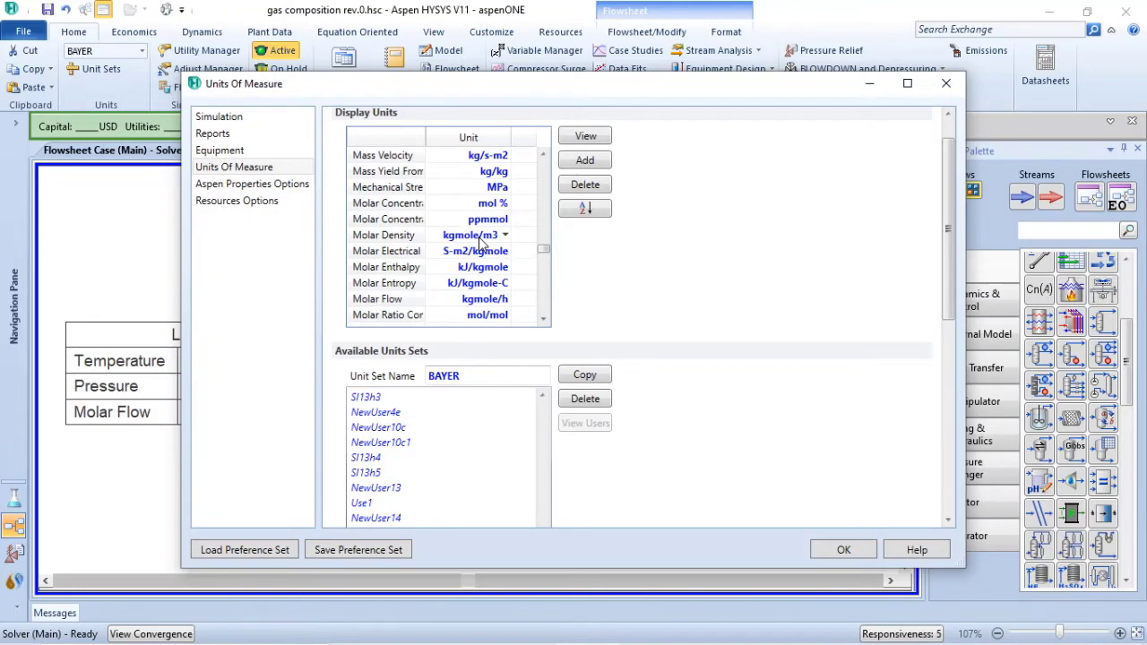
scroll(480, 240, up, 2)
scroll(480, 242, down, 3)
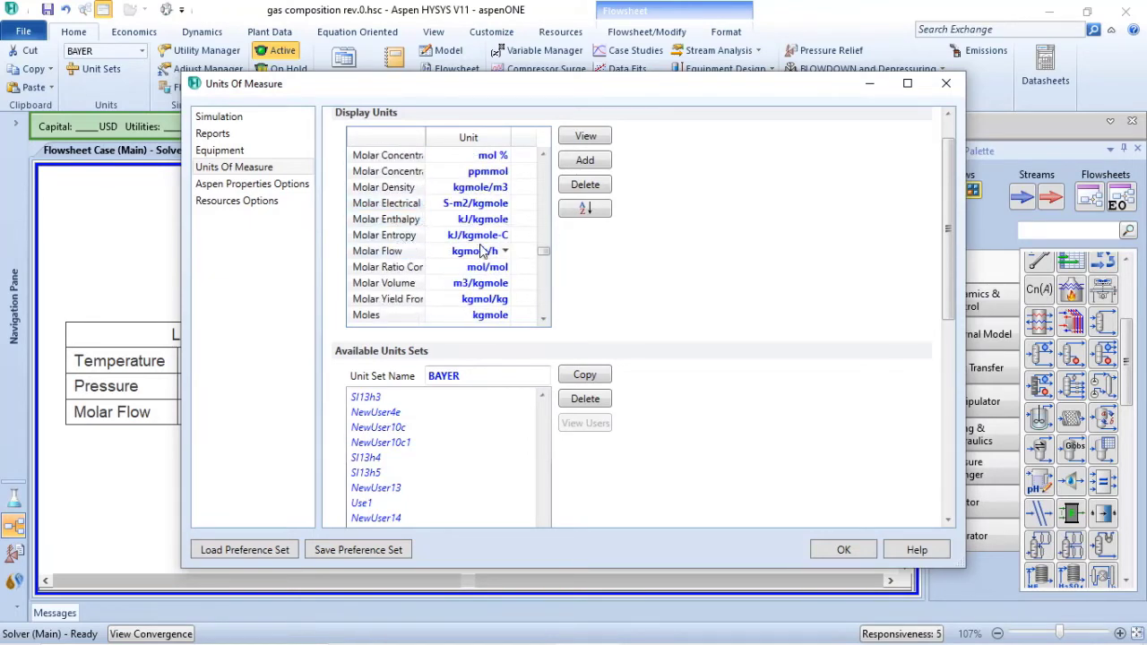
click(506, 253)
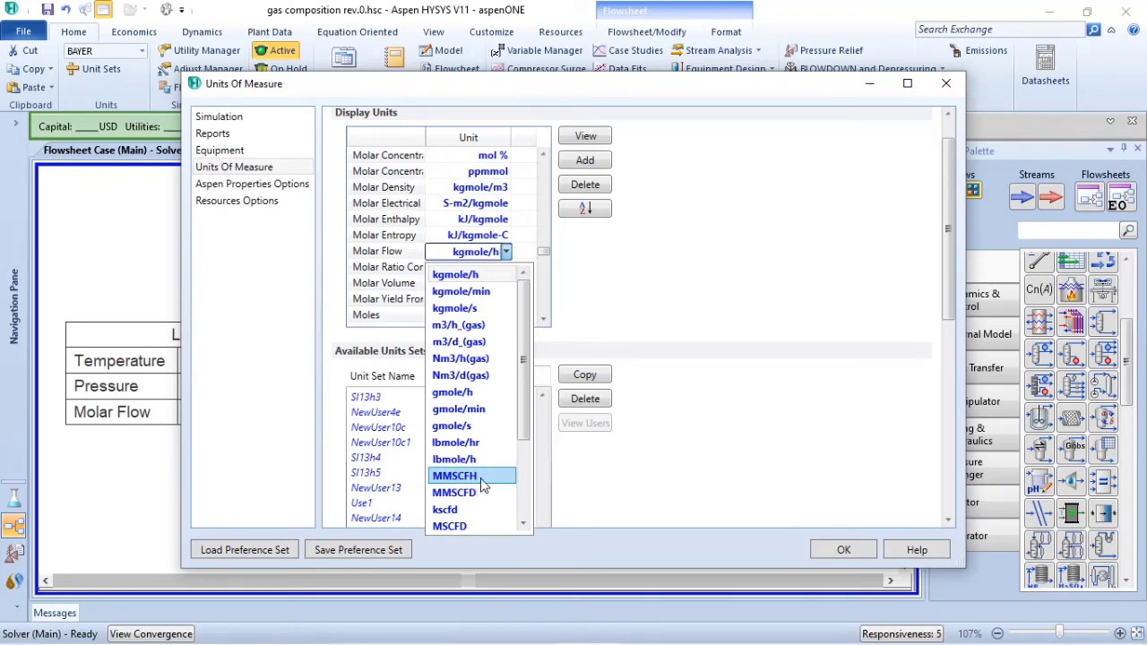
scroll(490, 451, down, 2)
scroll(490, 451, up, 2)
click(452, 360)
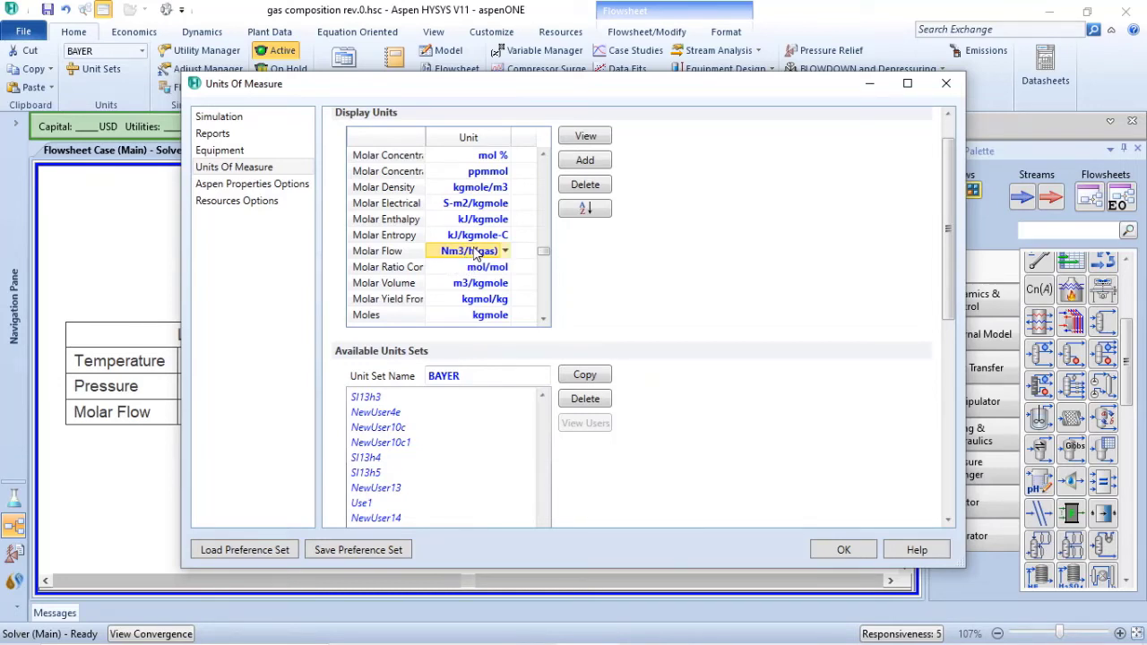
click(841, 544)
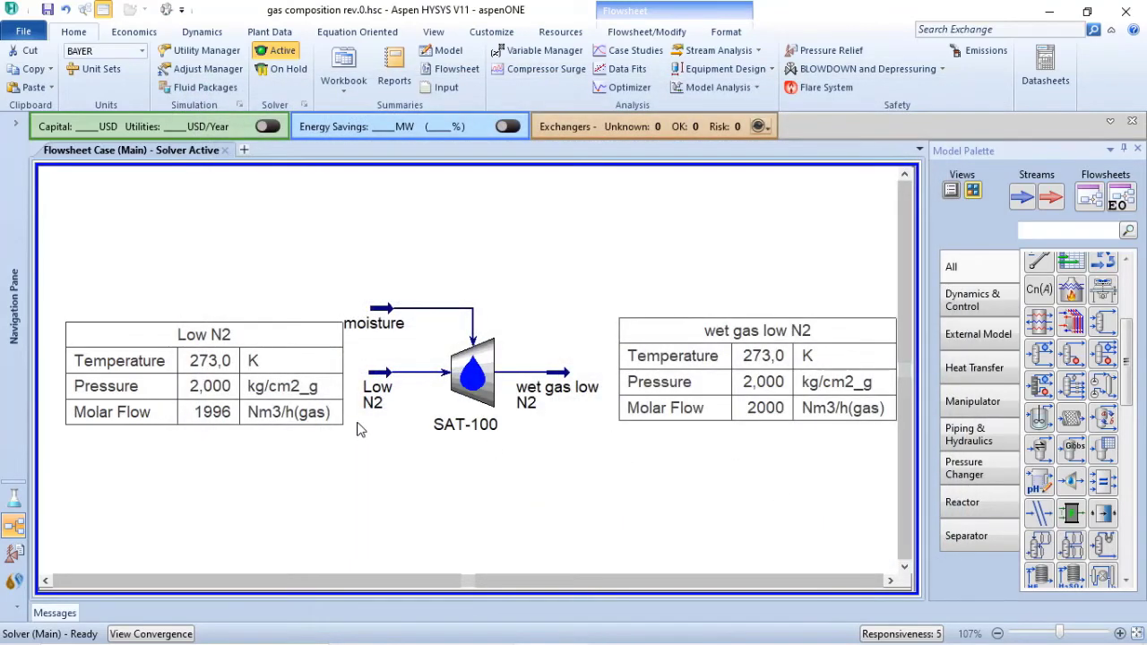
- Move the moisture stream higher above SAT-100 and place the Low N2 property table just beside the Low N2 stream
click(283, 402)
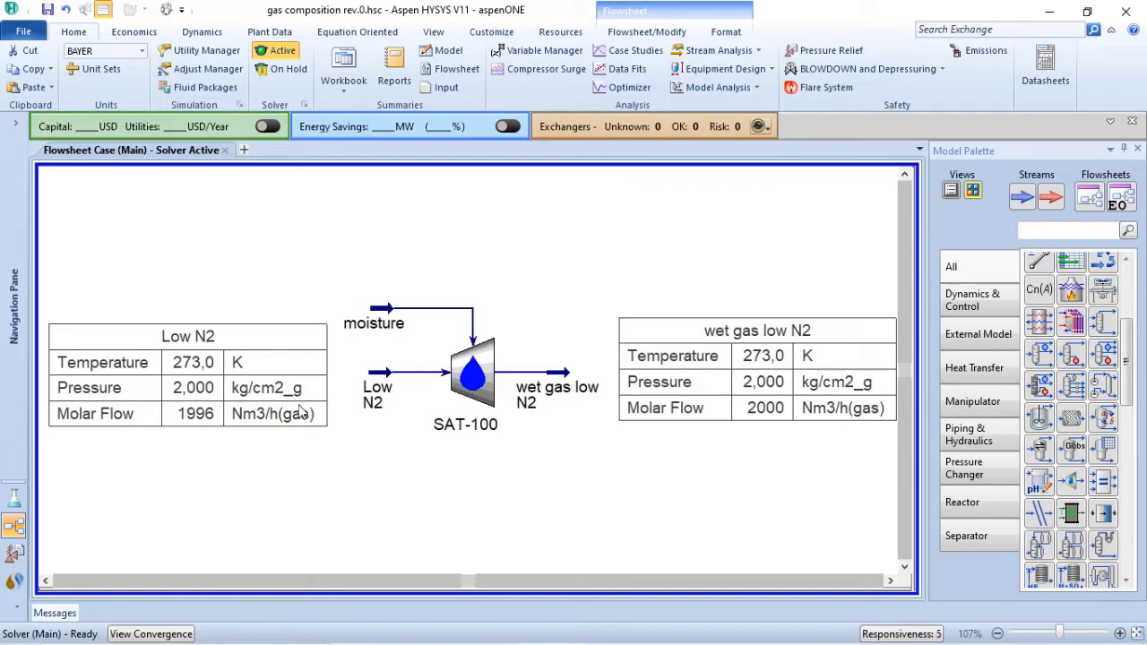
drag(380, 320, 383, 255)
drag(294, 377, 322, 372)
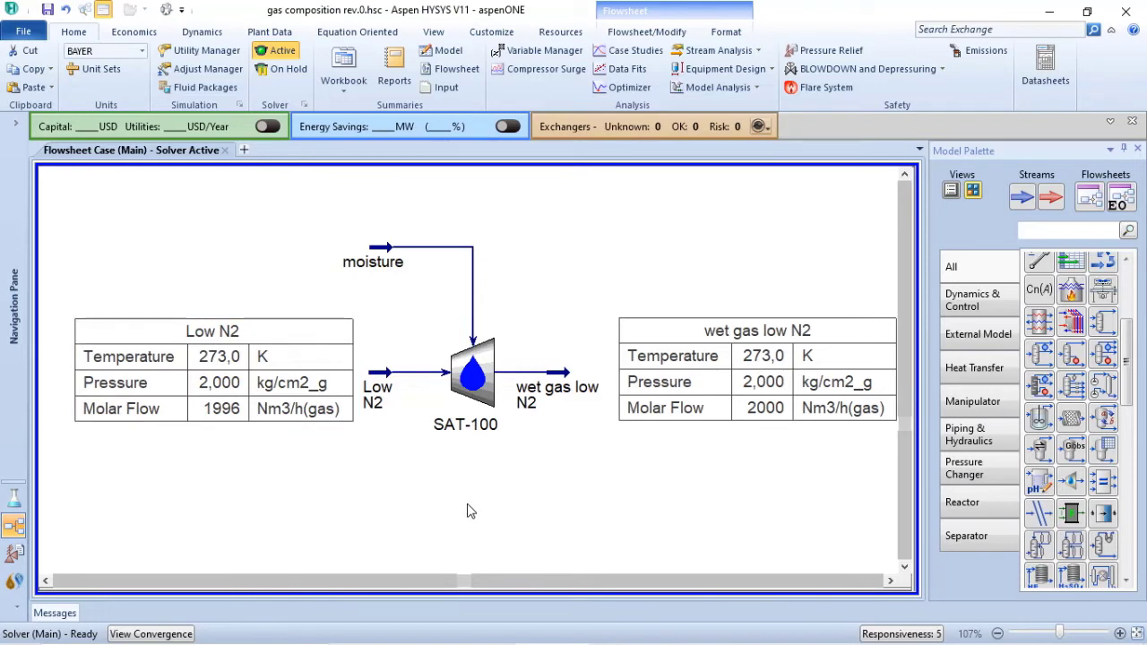